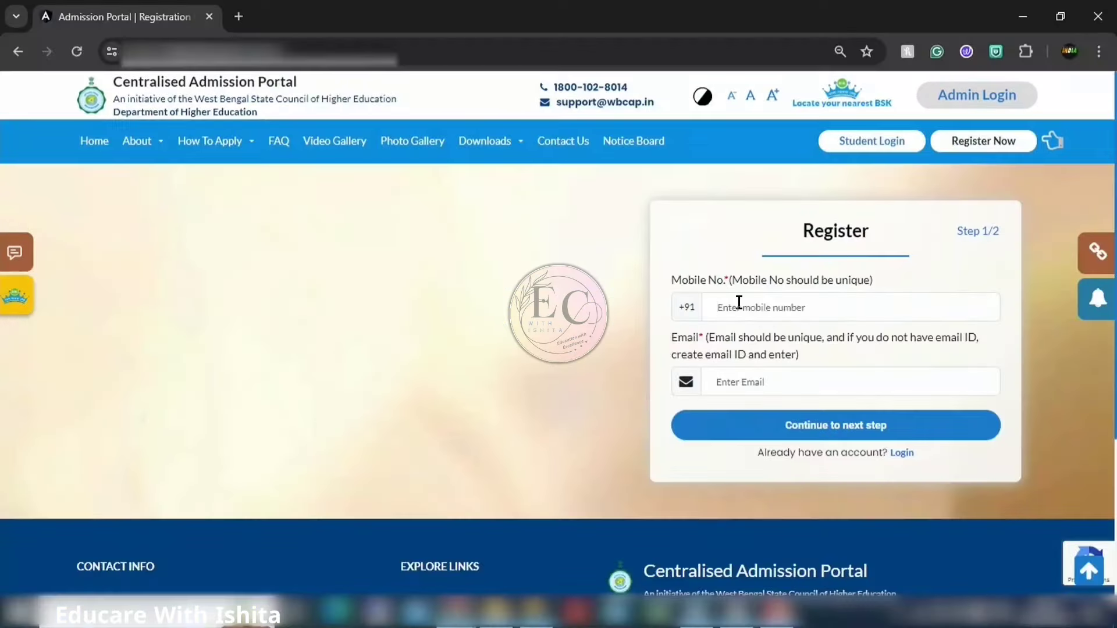
# Step: Start a new registration in full screen, enter the applicant's mobile number and e-mail, and continue
pyautogui.click(739, 305)
pyautogui.press('F11')
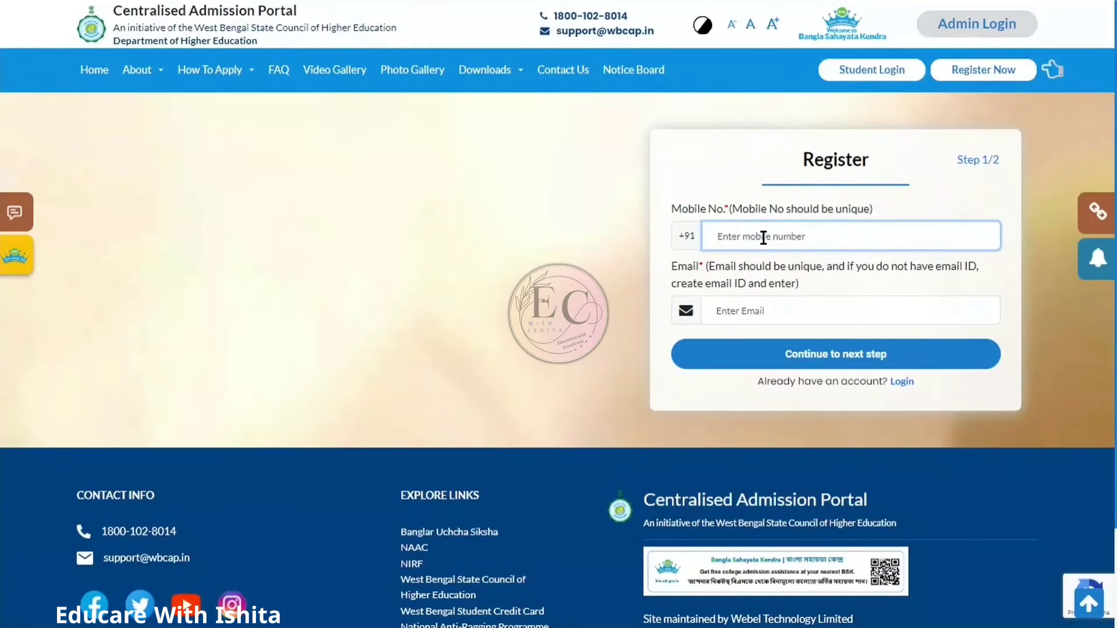
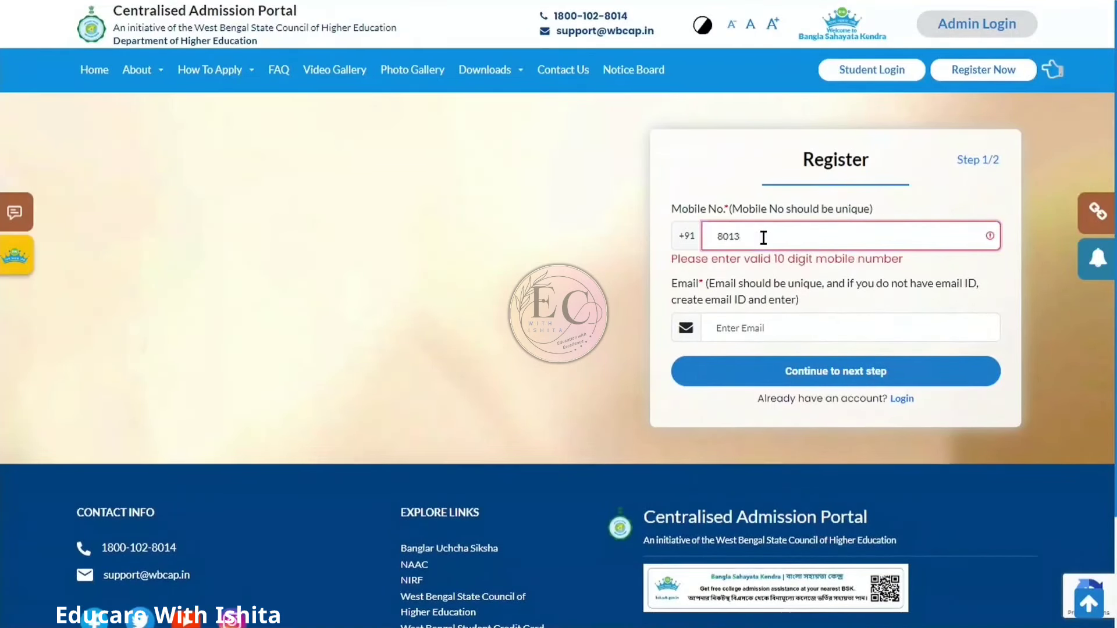
pyautogui.click(783, 306)
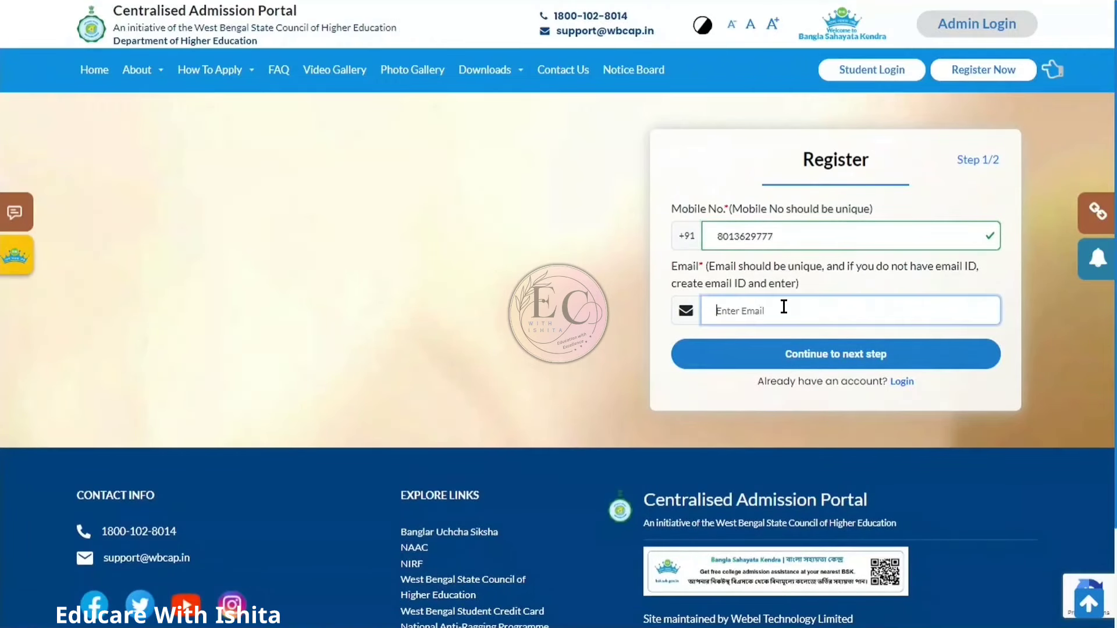
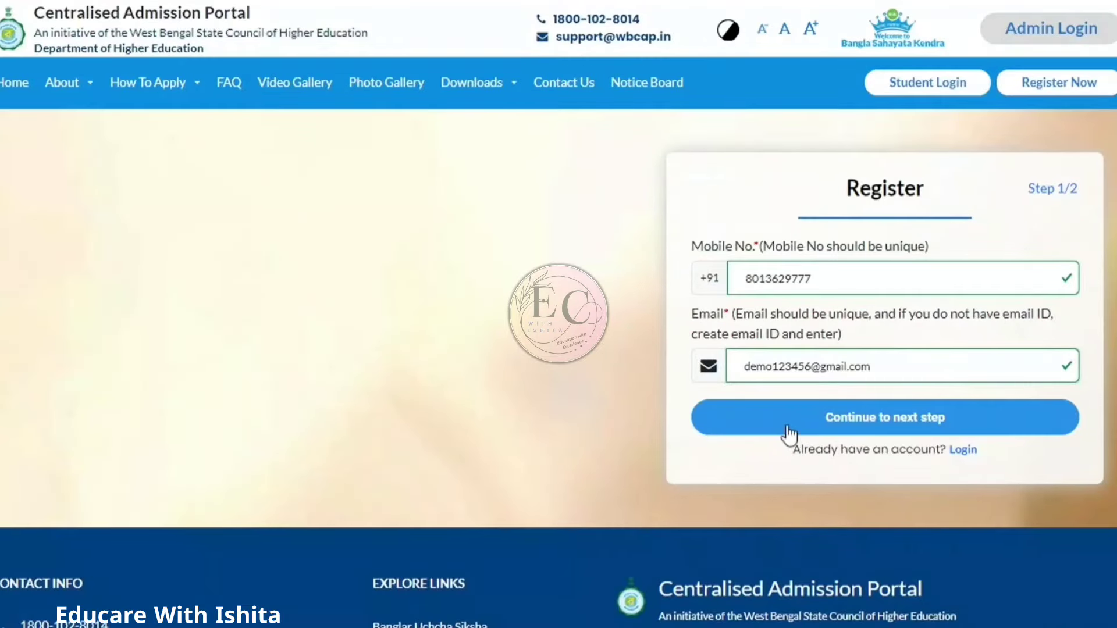
pyautogui.click(787, 428)
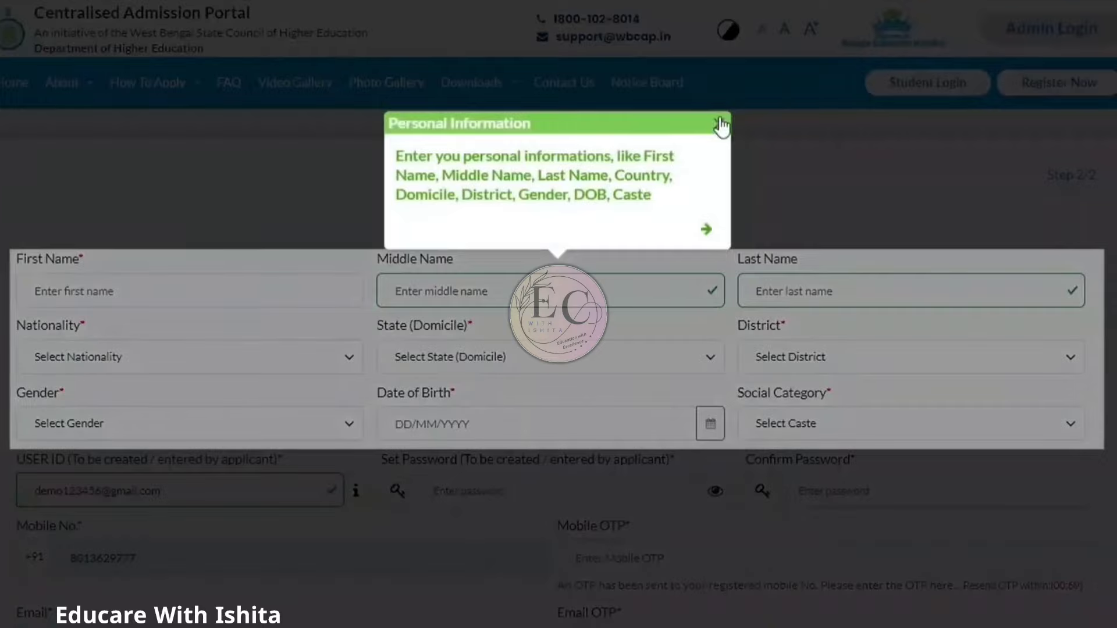
# Step: Dismiss the guidance tip and enter the applicant's first and last name
pyautogui.click(720, 125)
pyautogui.click(272, 287)
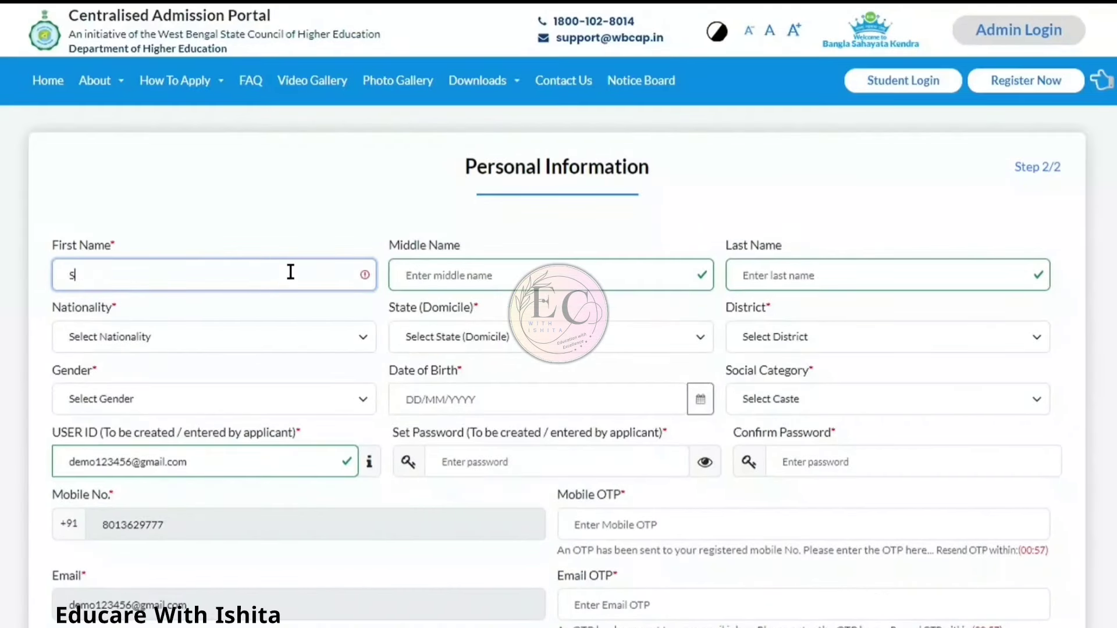
pyautogui.press('Tab')
pyautogui.press('Tab')
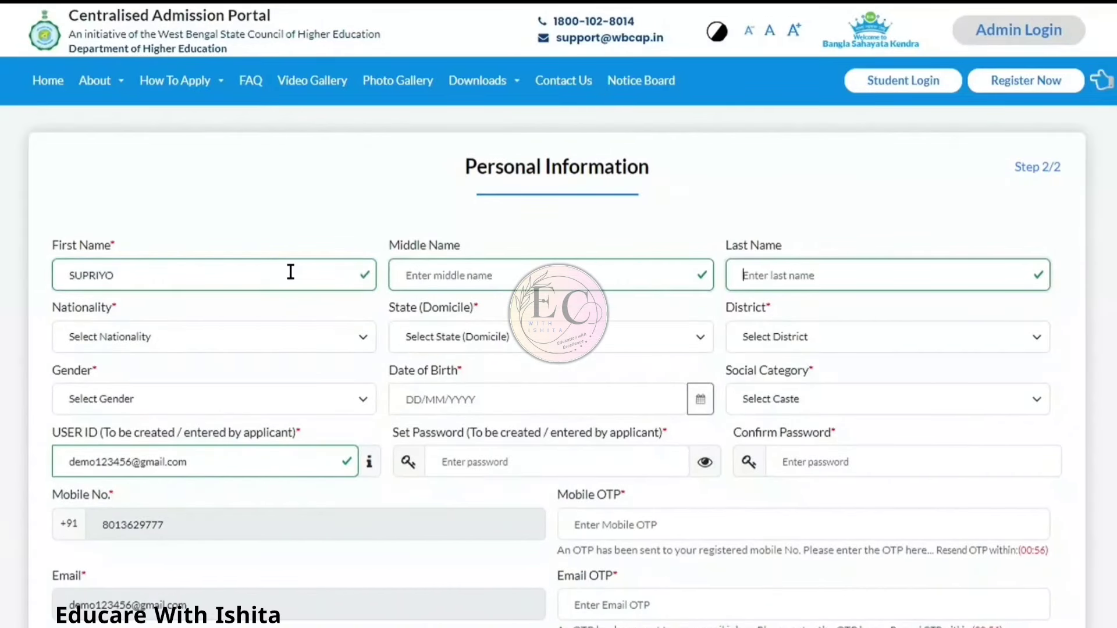
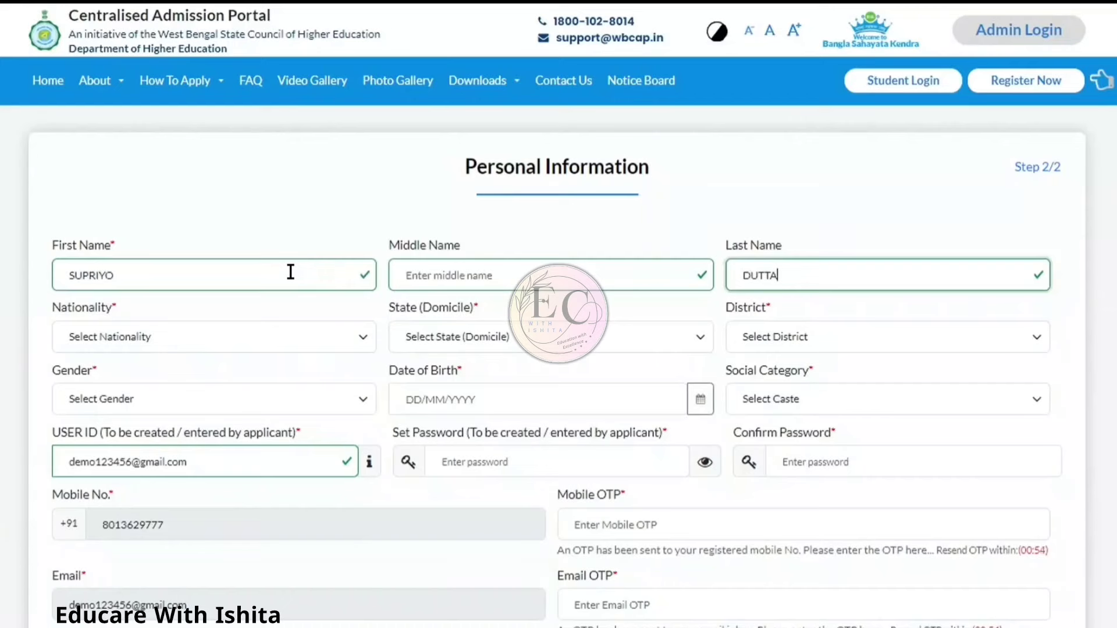
# Step: Set nationality to Indian, domicile state to West Bengal and district to Kolkata
pyautogui.press('Tab')
pyautogui.press('Down')
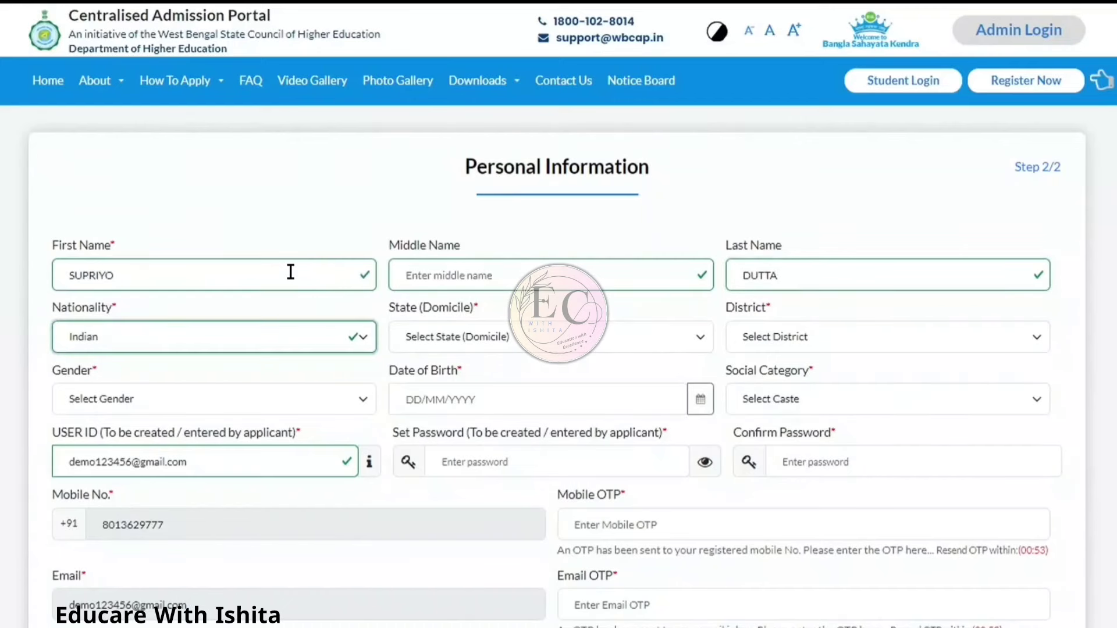
pyautogui.press('Tab')
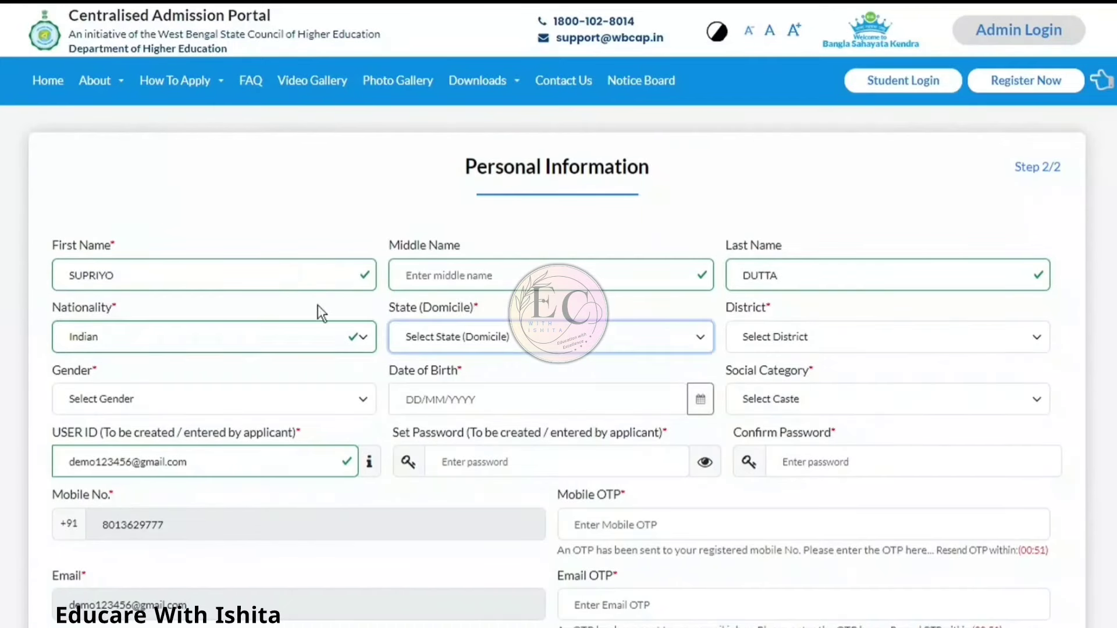
pyautogui.click(528, 338)
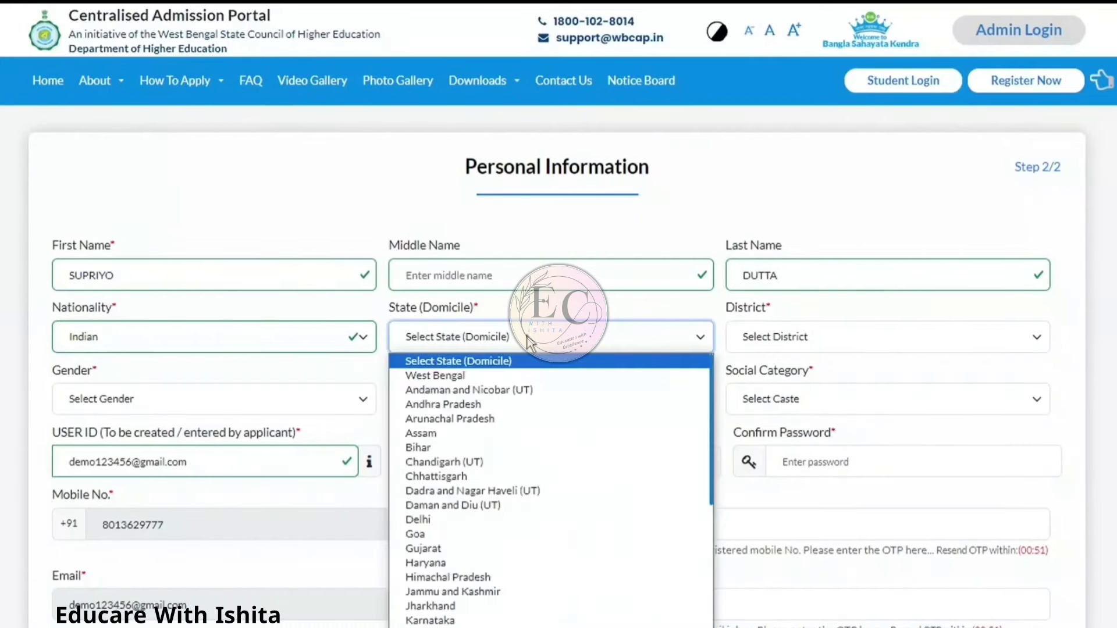
pyautogui.click(511, 377)
pyautogui.click(766, 347)
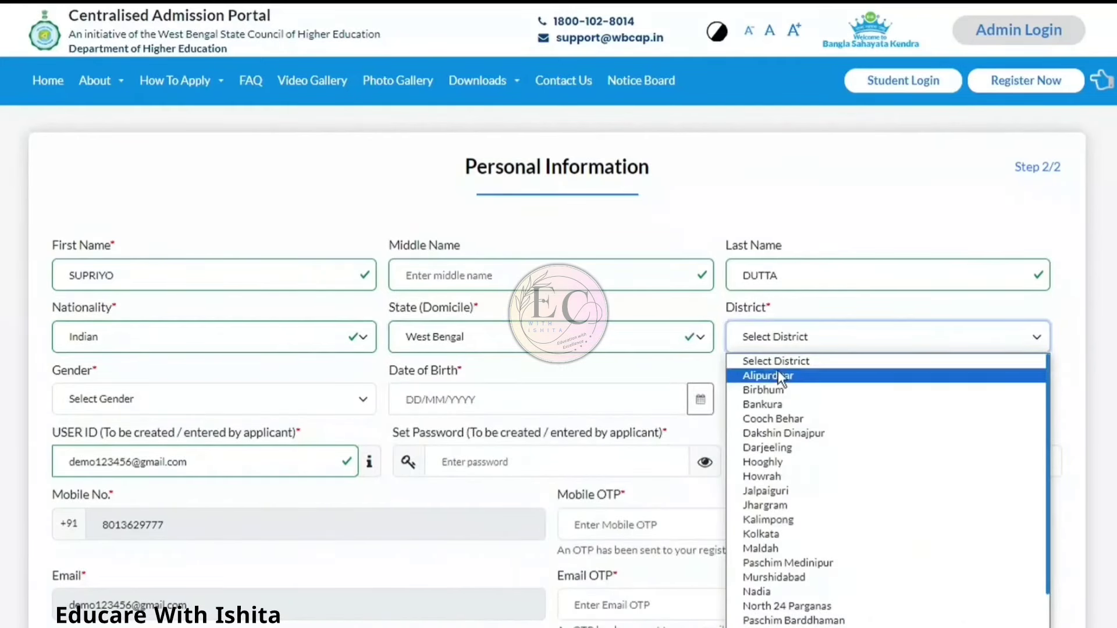
pyautogui.click(780, 532)
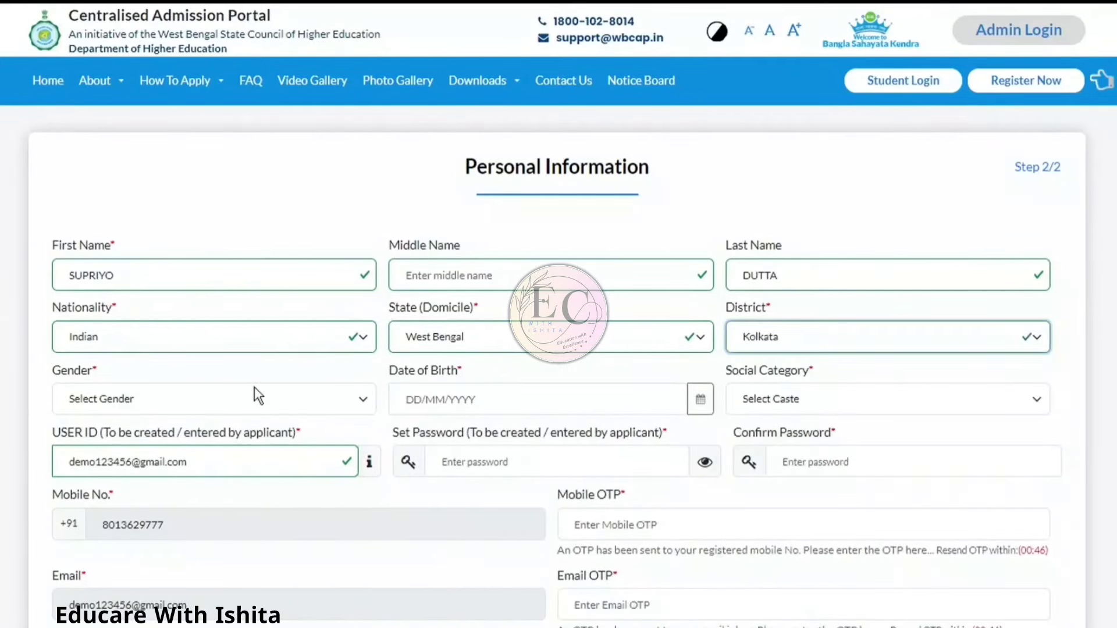
# Step: Choose Male, pick 13 September 2004 in the calendar, and select the Unreserved category
pyautogui.click(197, 399)
pyautogui.click(186, 438)
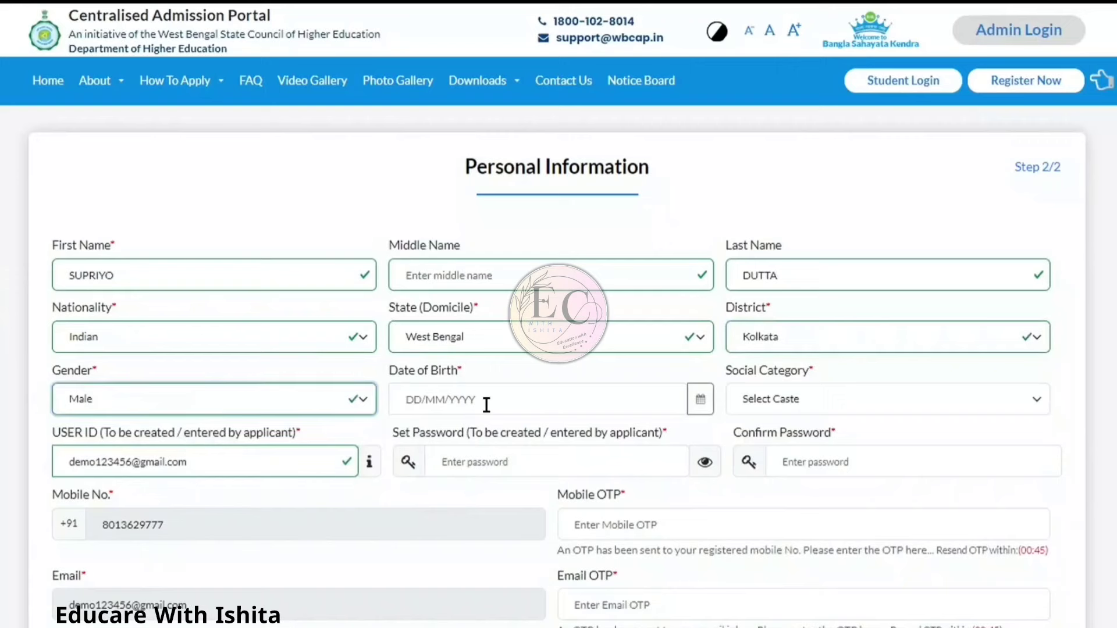
pyautogui.click(699, 400)
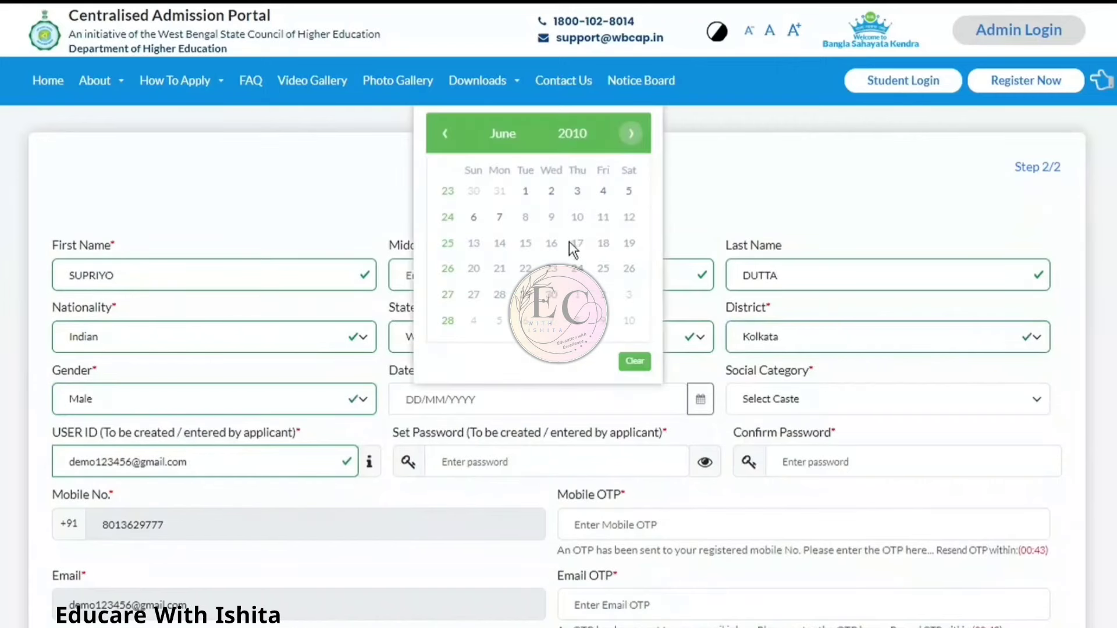
pyautogui.click(588, 133)
pyautogui.click(447, 134)
pyautogui.click(448, 134)
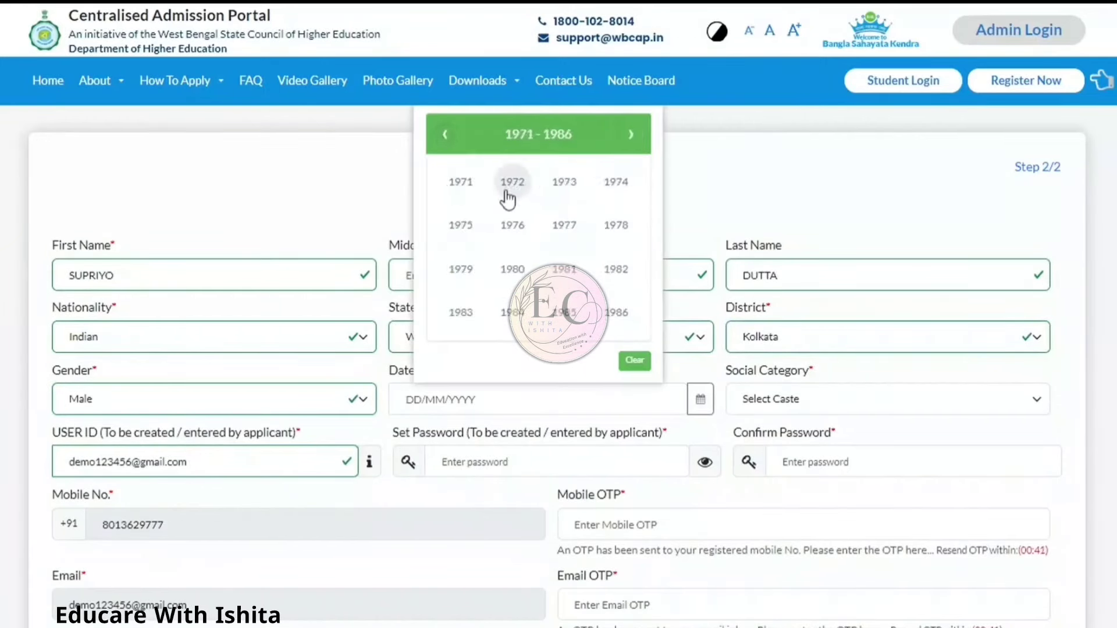
pyautogui.click(632, 133)
pyautogui.click(632, 134)
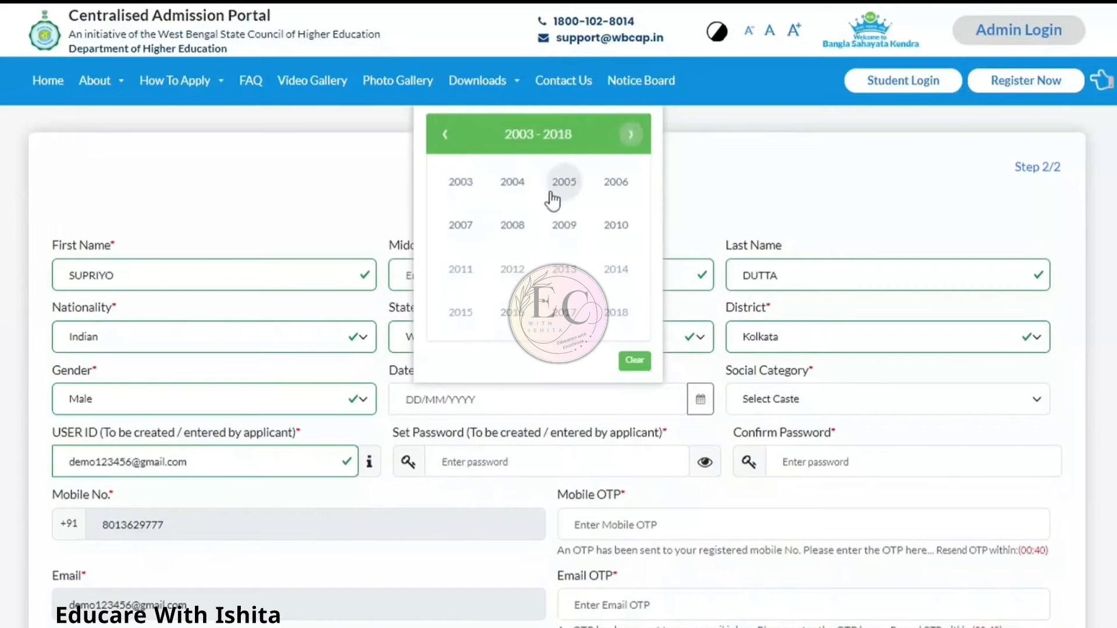
pyautogui.click(527, 181)
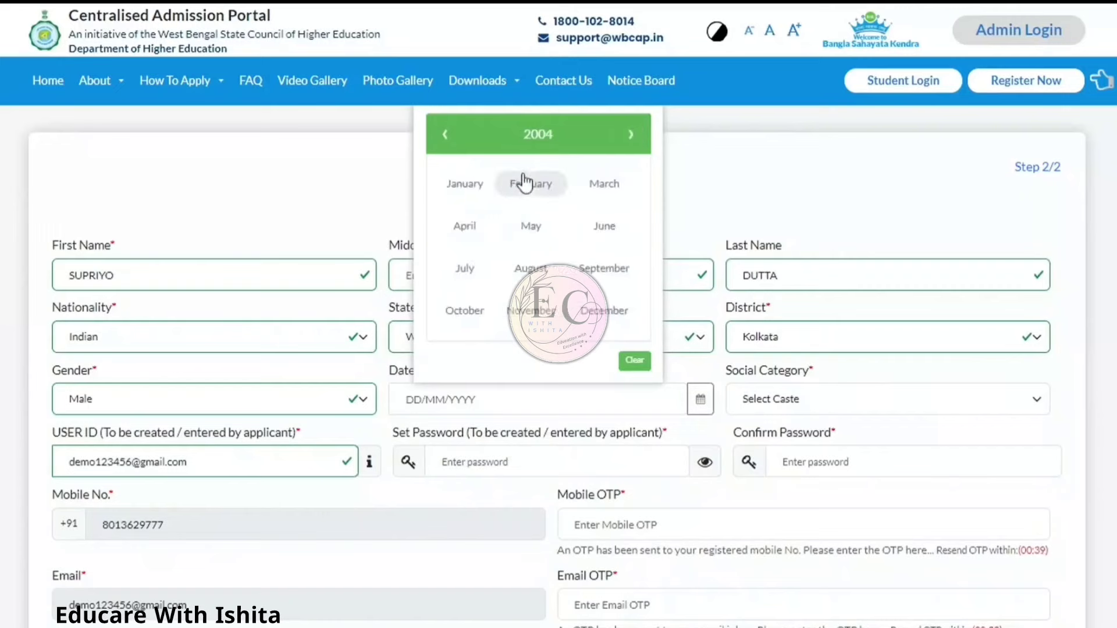
pyautogui.click(604, 268)
pyautogui.click(498, 244)
pyautogui.click(811, 392)
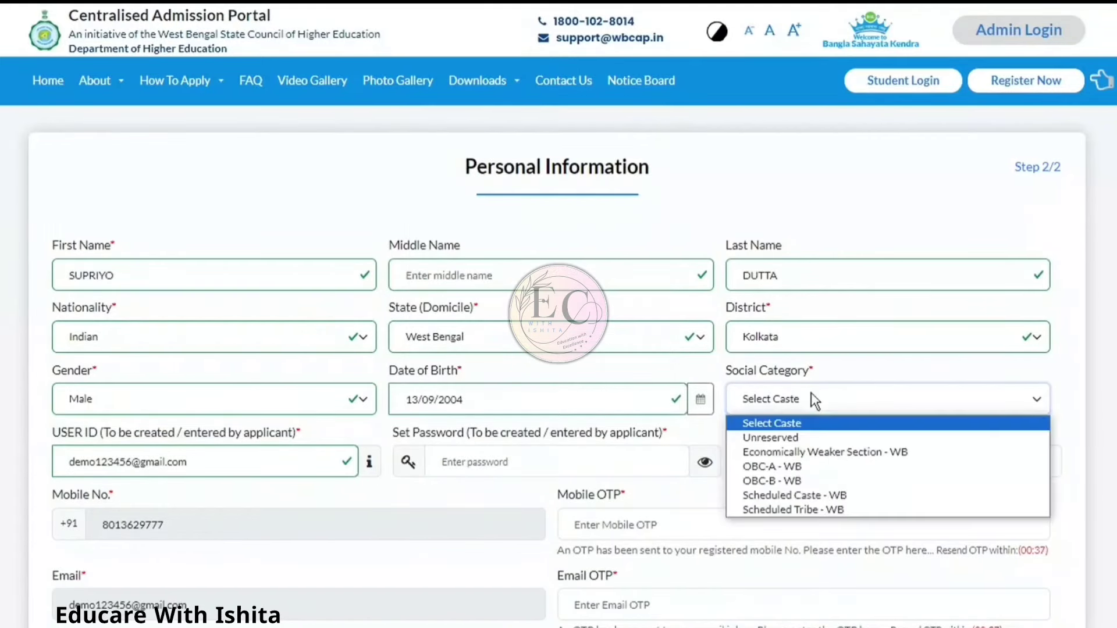
pyautogui.click(790, 440)
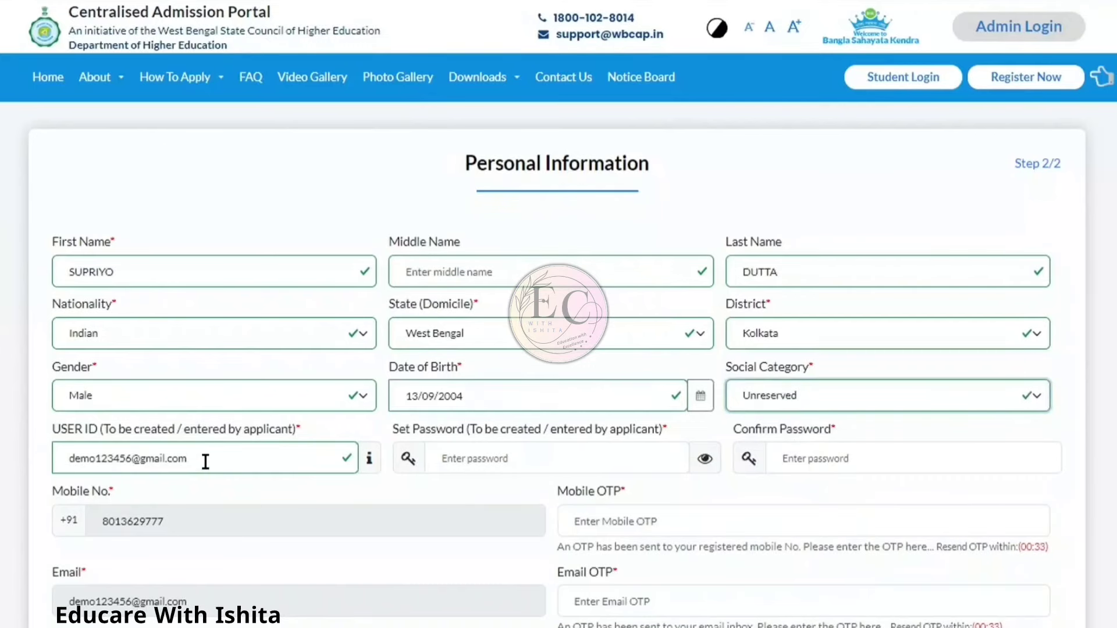
# Step: Replace the prefilled user ID with a new chosen ID, then enter and confirm the account password
pyautogui.moveTo(205, 463); pyautogui.dragTo(61, 453)
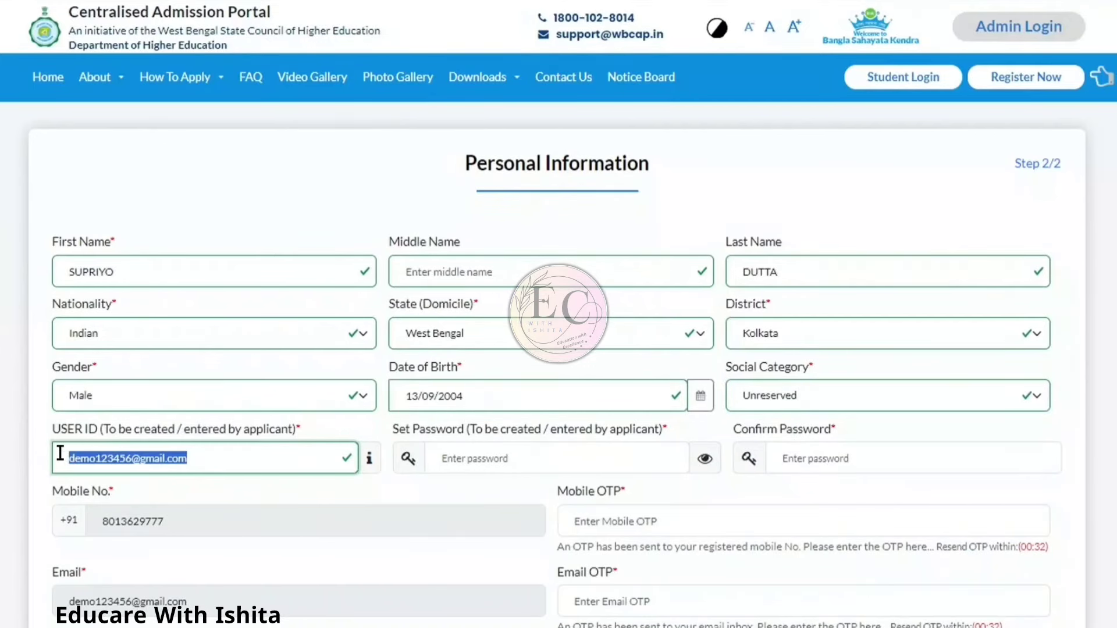
pyautogui.write('supriyo')
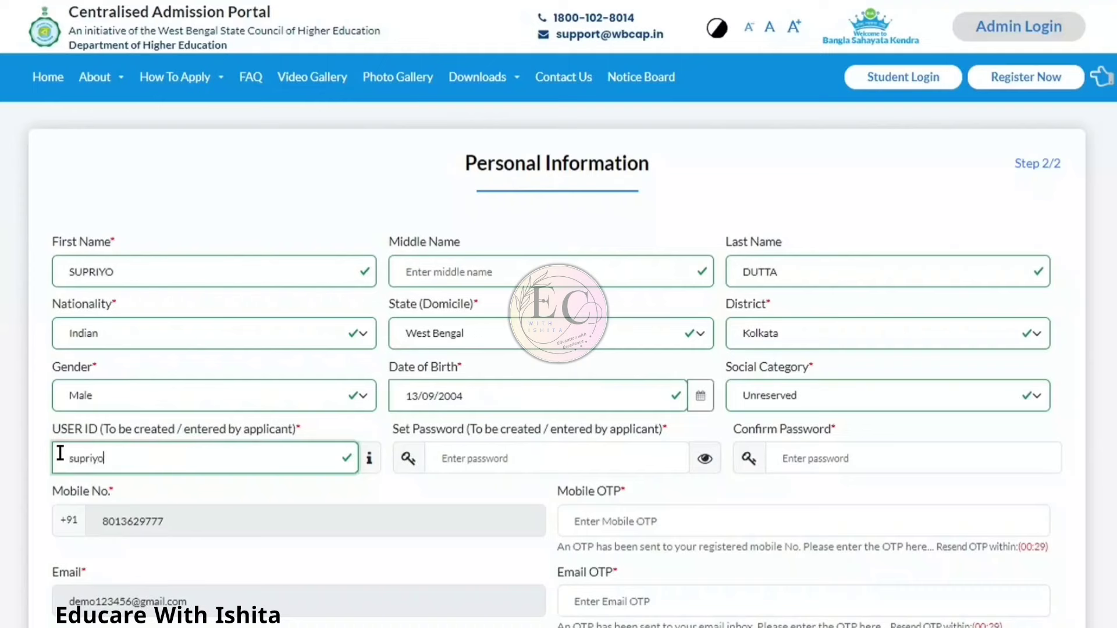
pyautogui.write('1111')
pyautogui.click(525, 462)
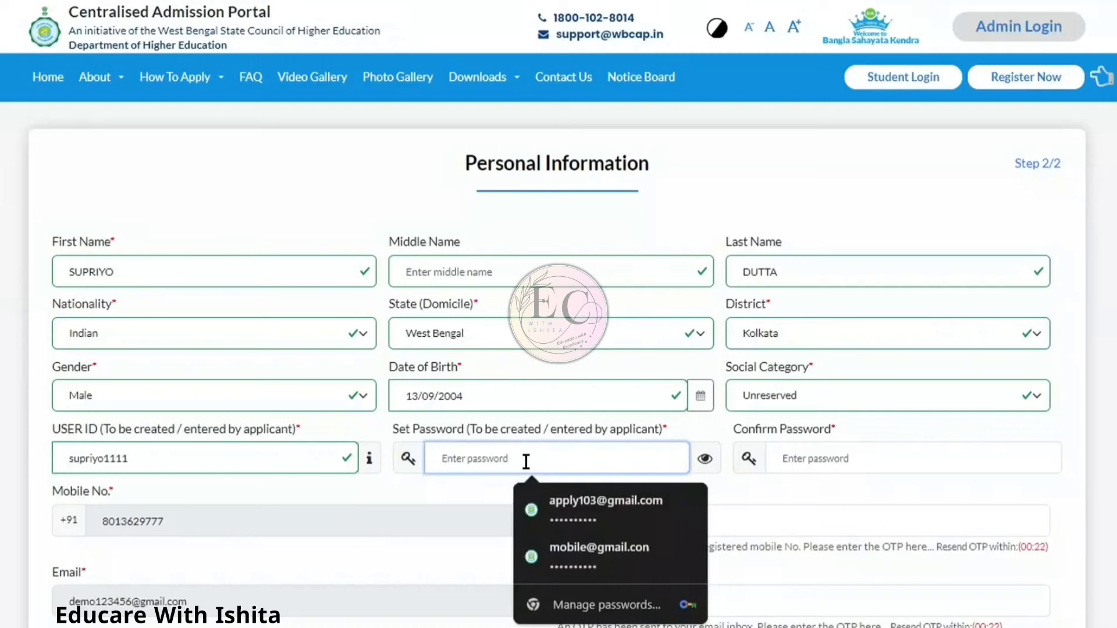
pyautogui.write('•••••••')
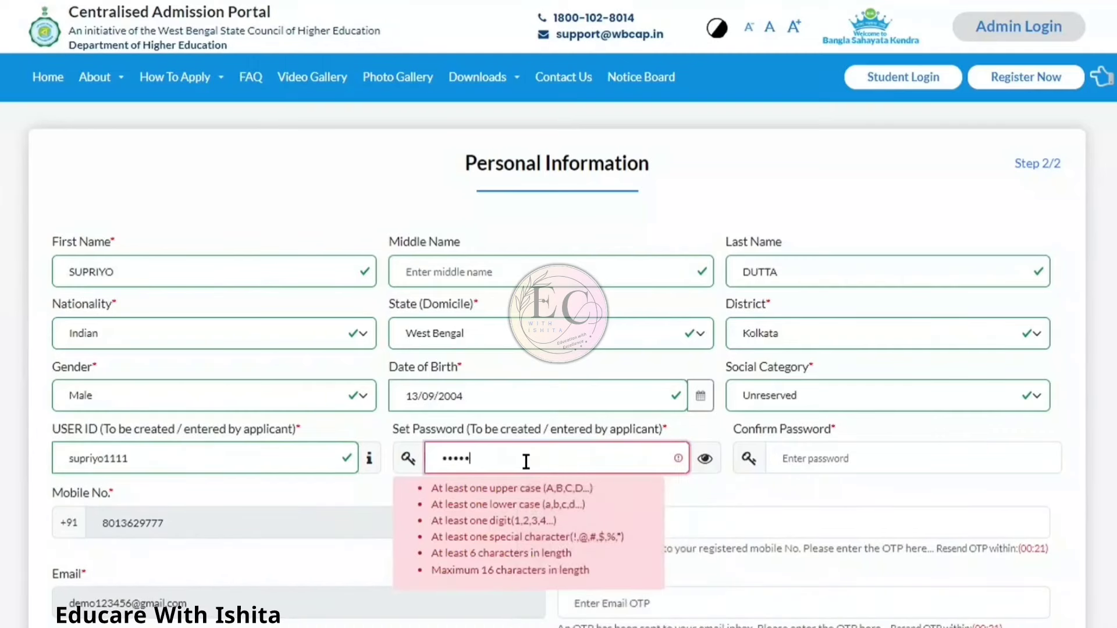
pyautogui.write('•••')
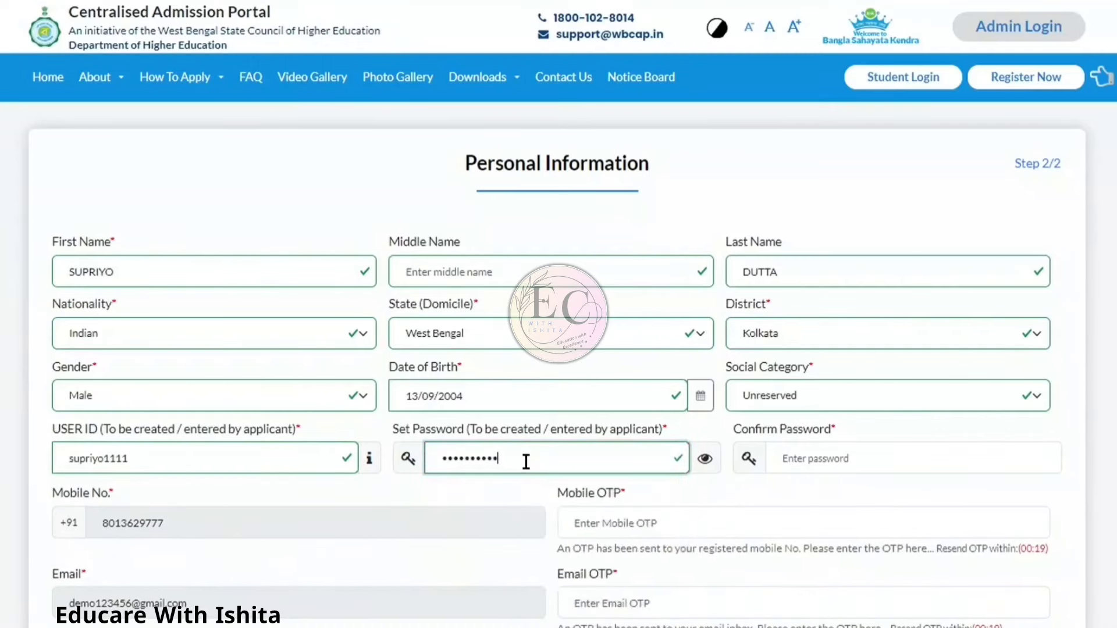
pyautogui.click(808, 466)
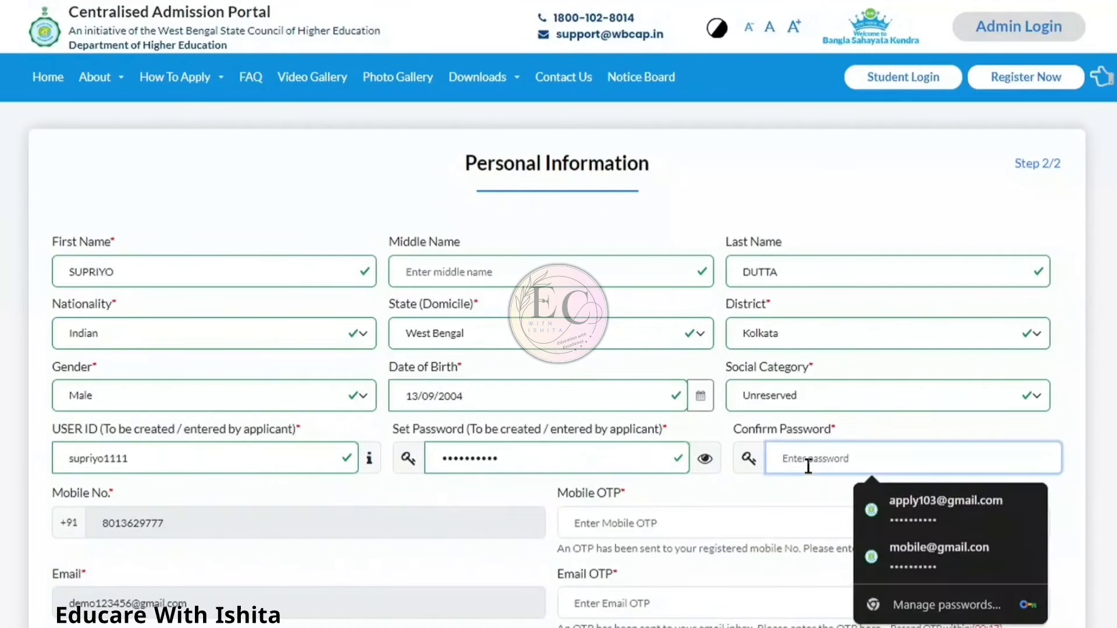
pyautogui.write('•••••••')
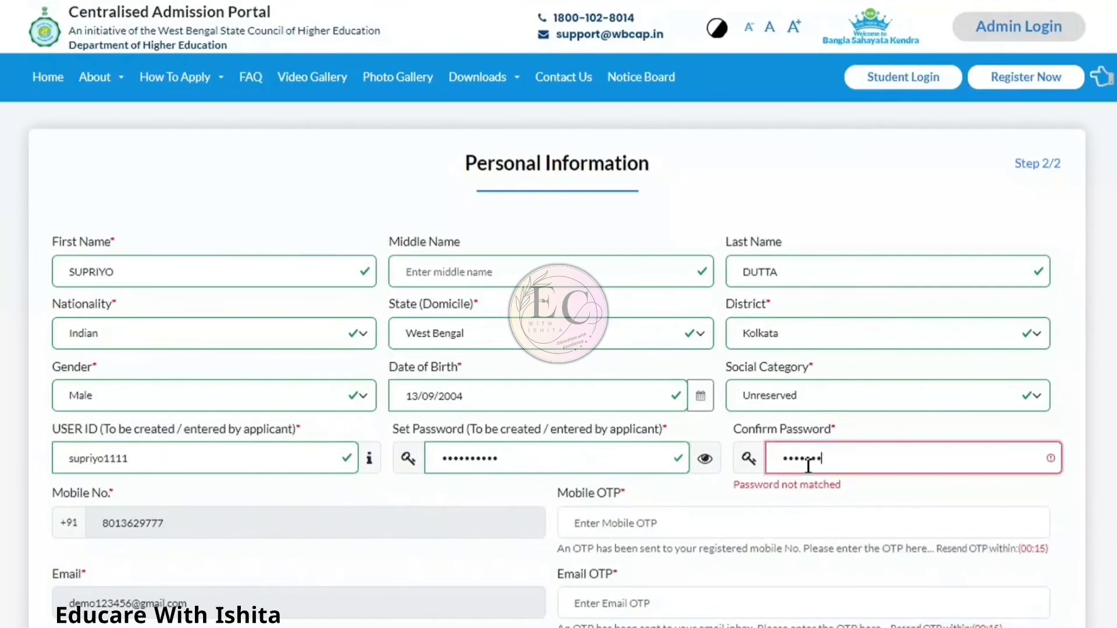
pyautogui.write('•••')
# Step: Enter the mobile and e-mail verification codes in the two OTP fields
pyautogui.scroll(-3, 808, 465)
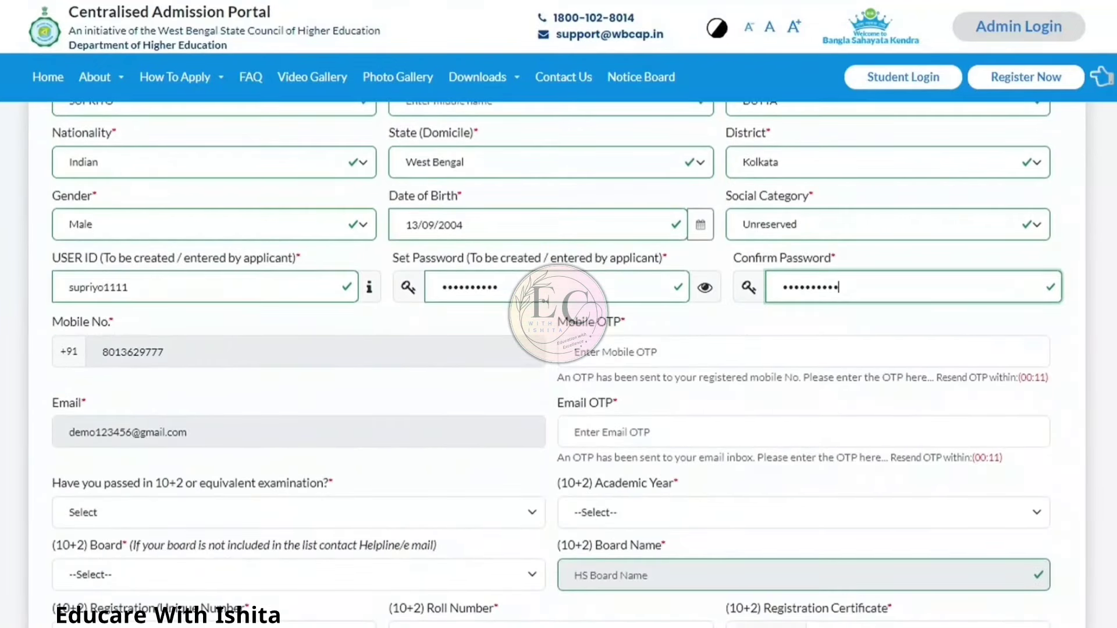
pyautogui.click(805, 354)
pyautogui.write('666666')
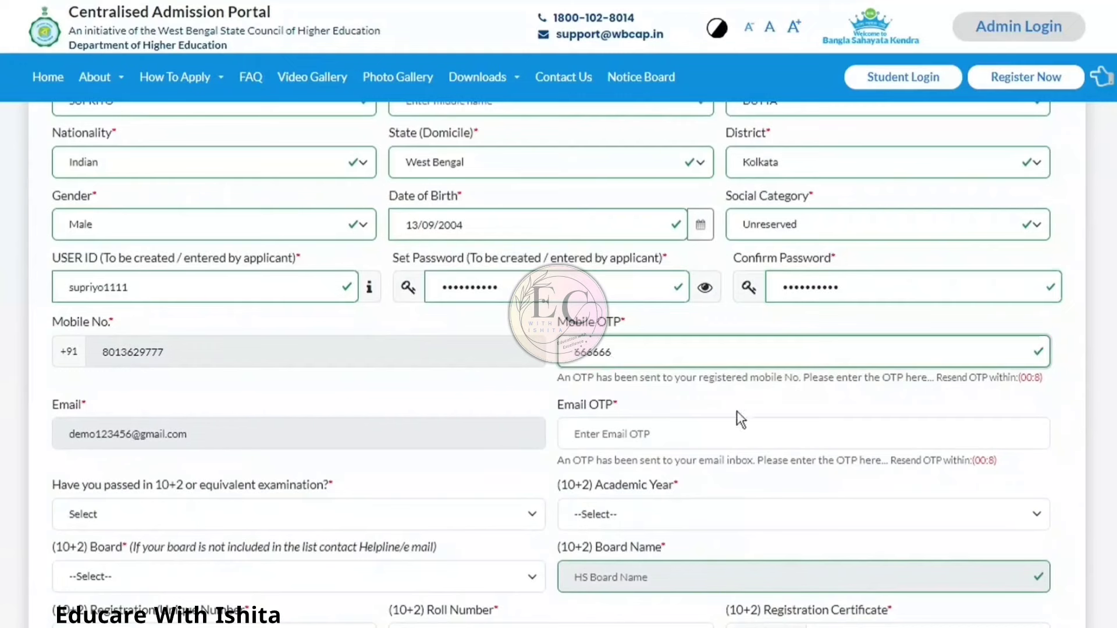
pyautogui.click(733, 431)
pyautogui.write('666666')
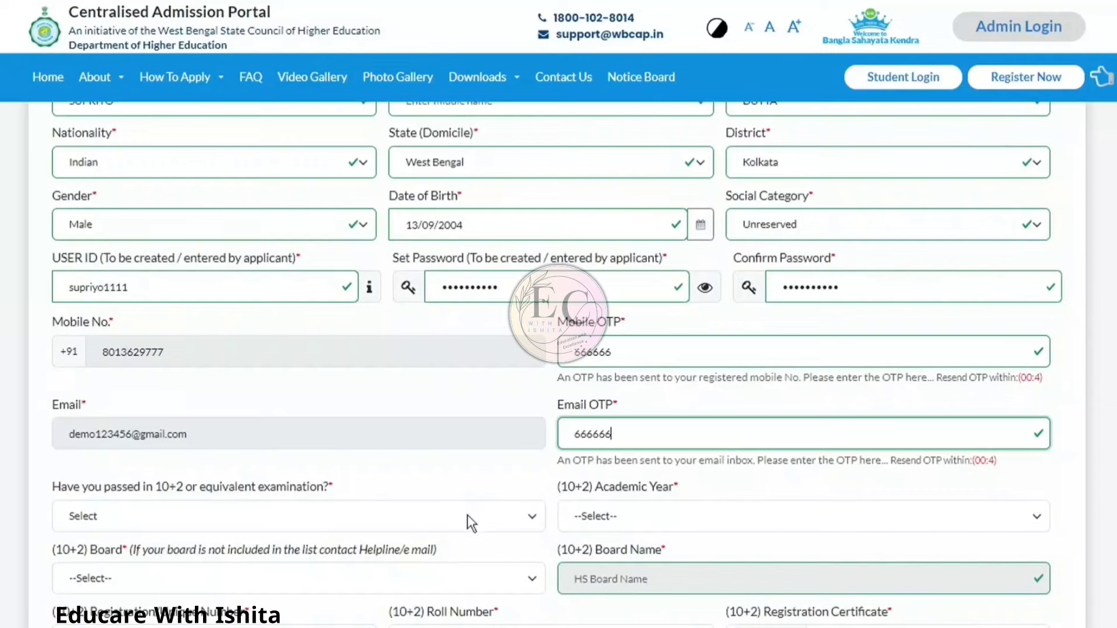
# Step: Answer YES to passing 10+2, choose academic year 2024 and the West Bengal Council Of Higher Secondary Education board
pyautogui.scroll(-2, 556, 361)
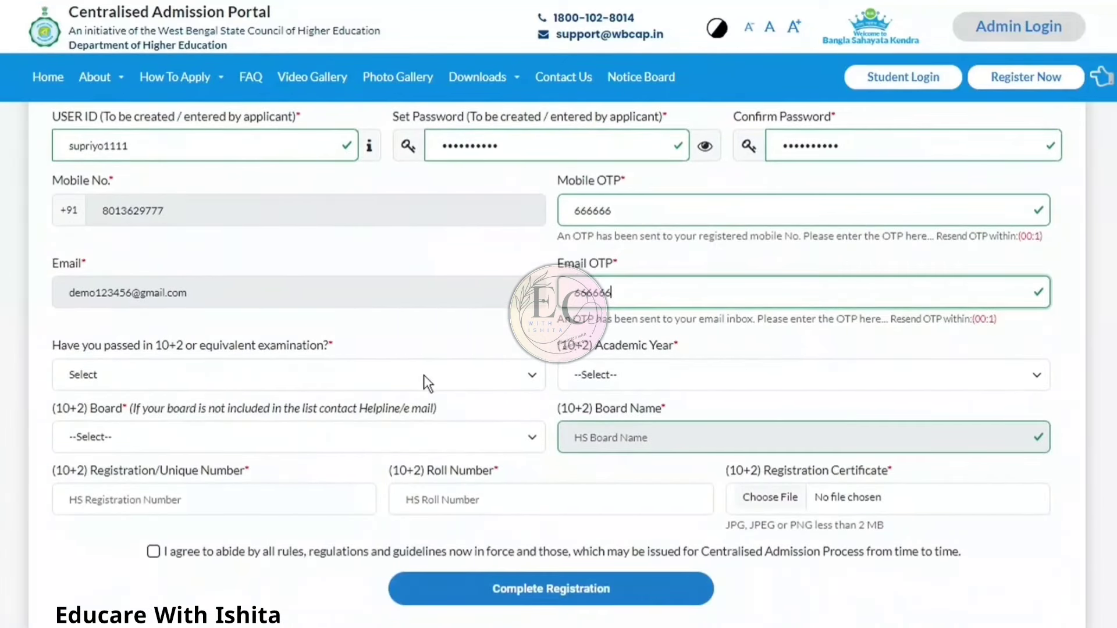
pyautogui.click(425, 376)
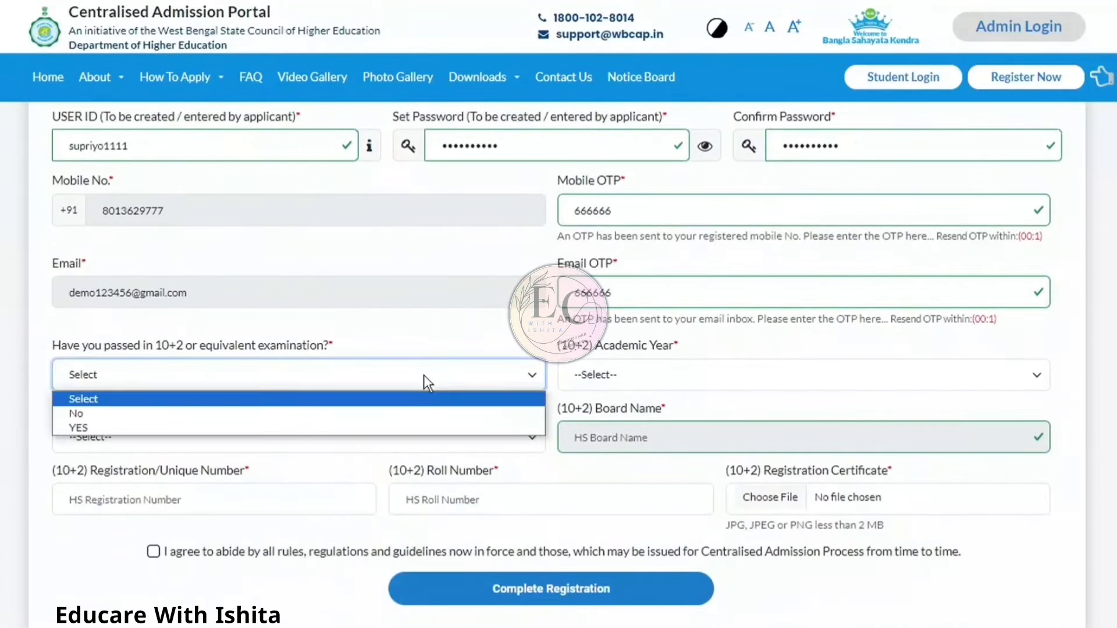
pyautogui.click(382, 429)
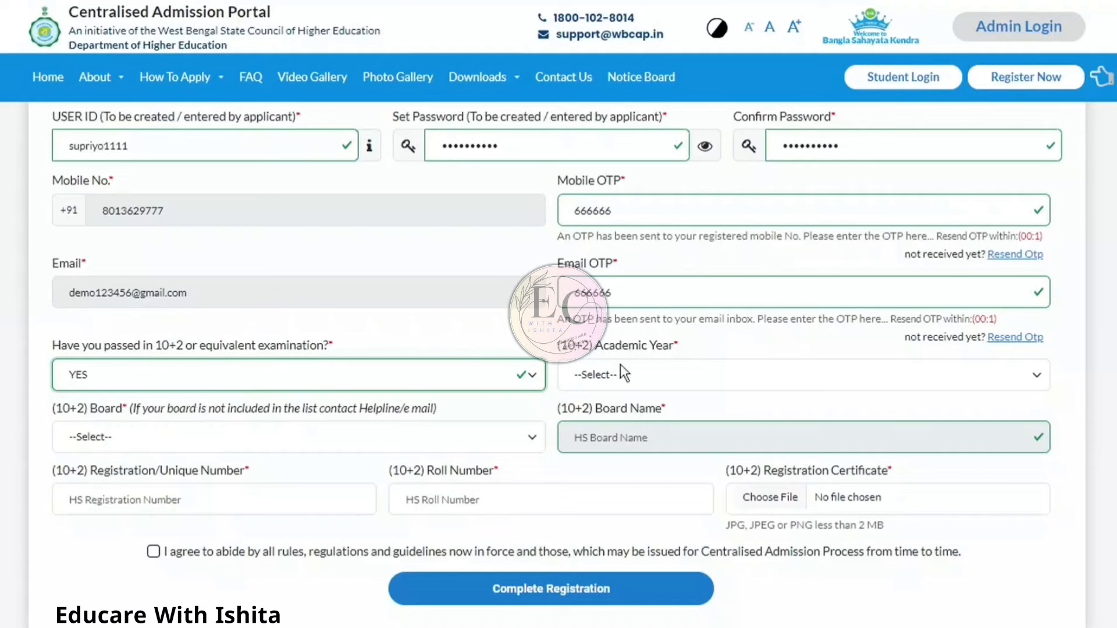
pyautogui.click(640, 383)
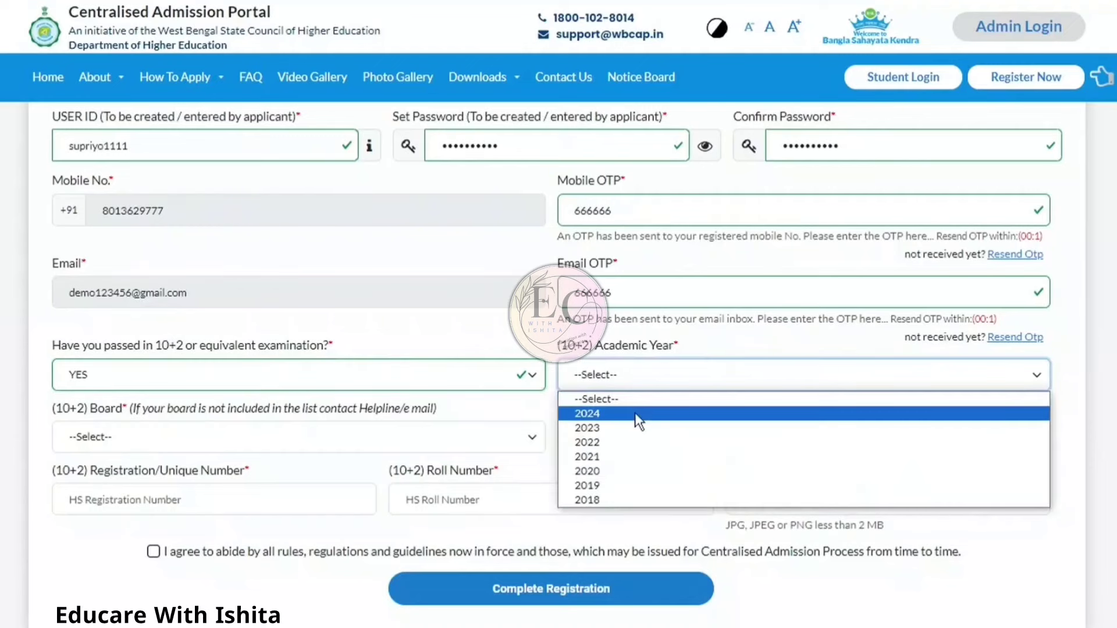
pyautogui.click(634, 413)
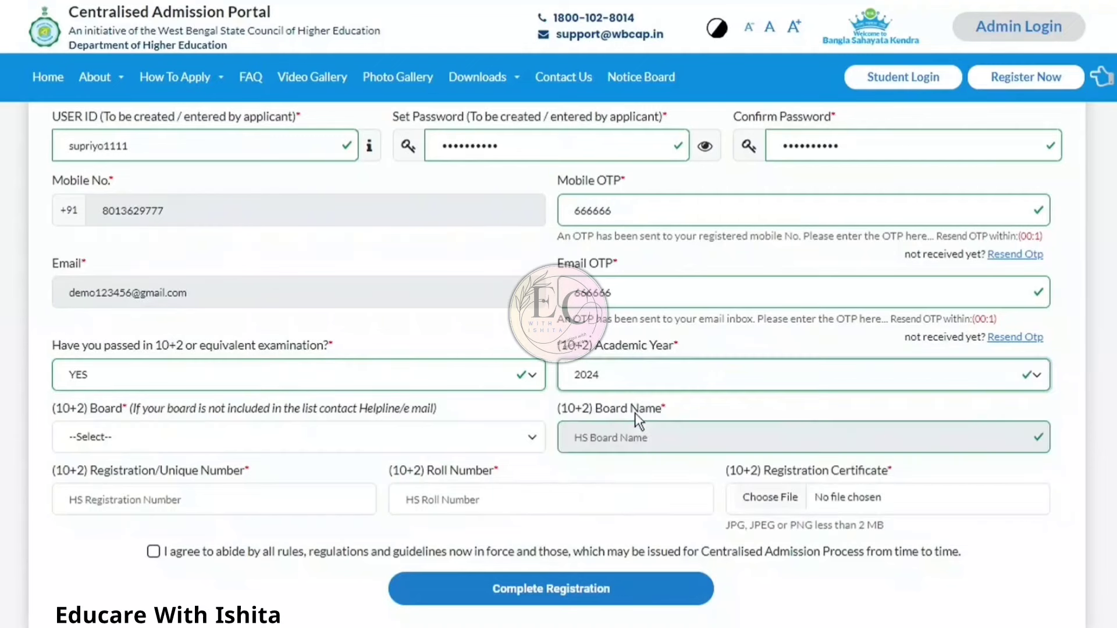
pyautogui.click(284, 445)
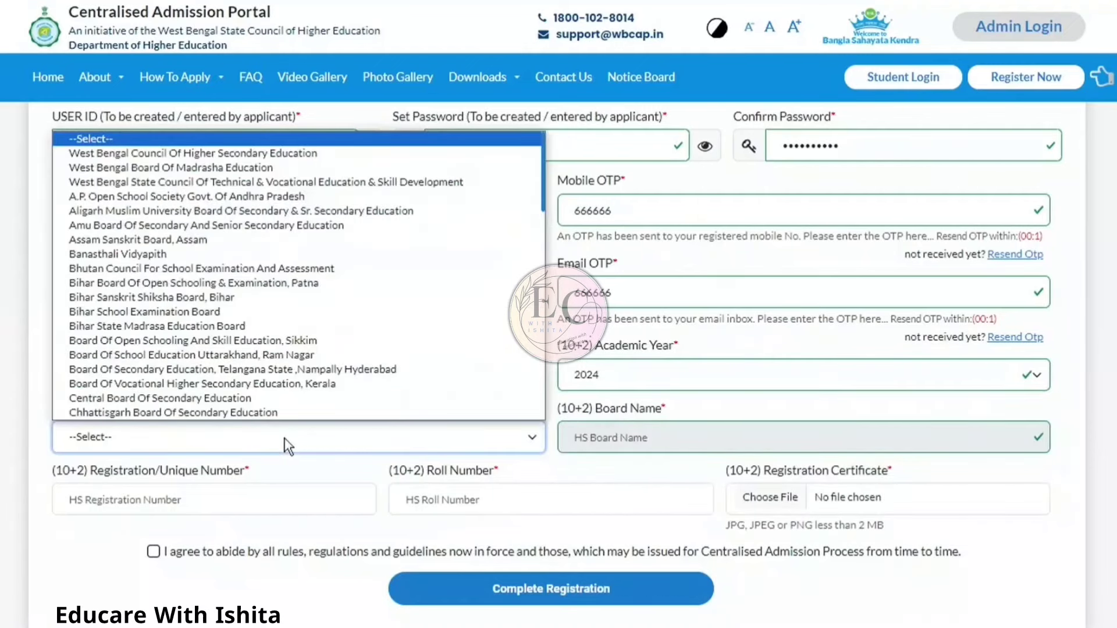
pyautogui.click(253, 158)
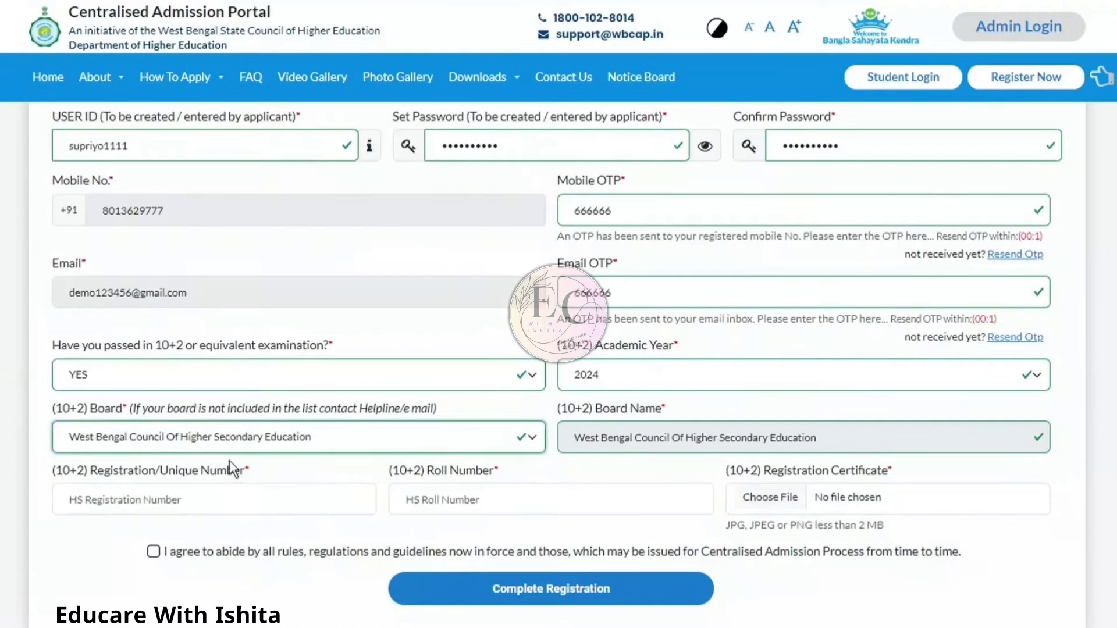
# Step: Enter the 10+2 registration number and roll number
pyautogui.click(225, 499)
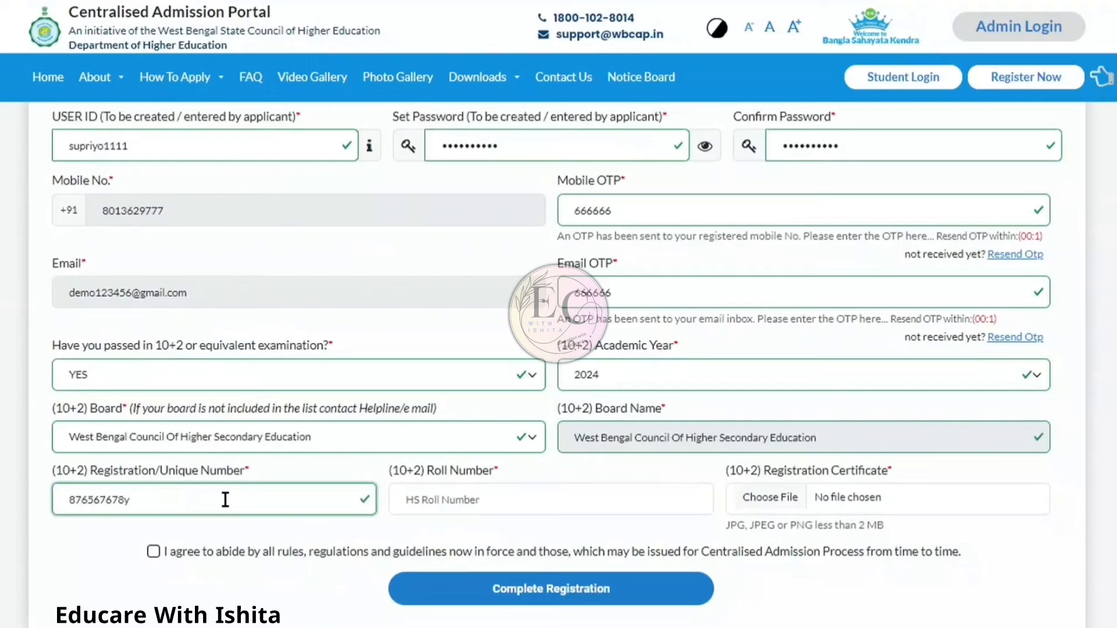
pyautogui.click(449, 505)
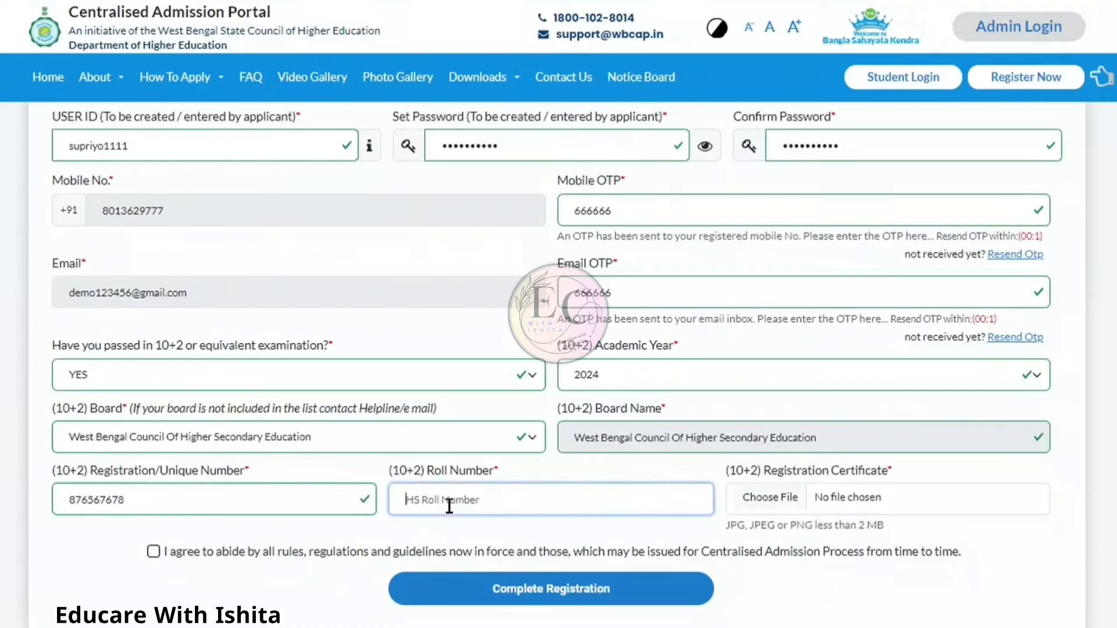
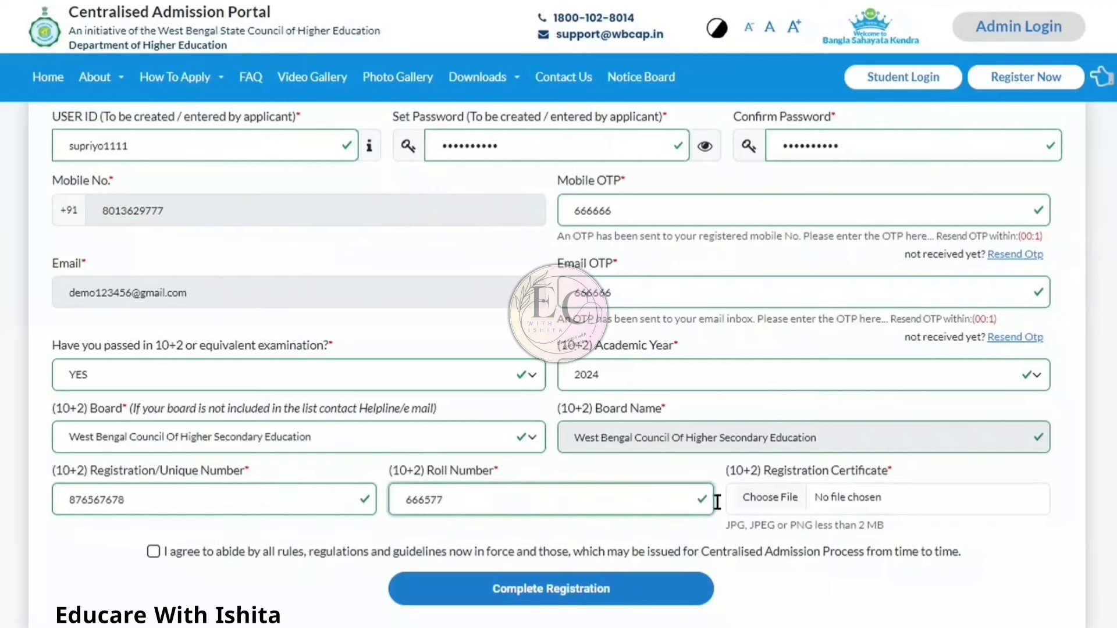
# Step: Attach 1_0_Percent.jpg as the registration certificate and accept the rules and regulations
pyautogui.click(748, 505)
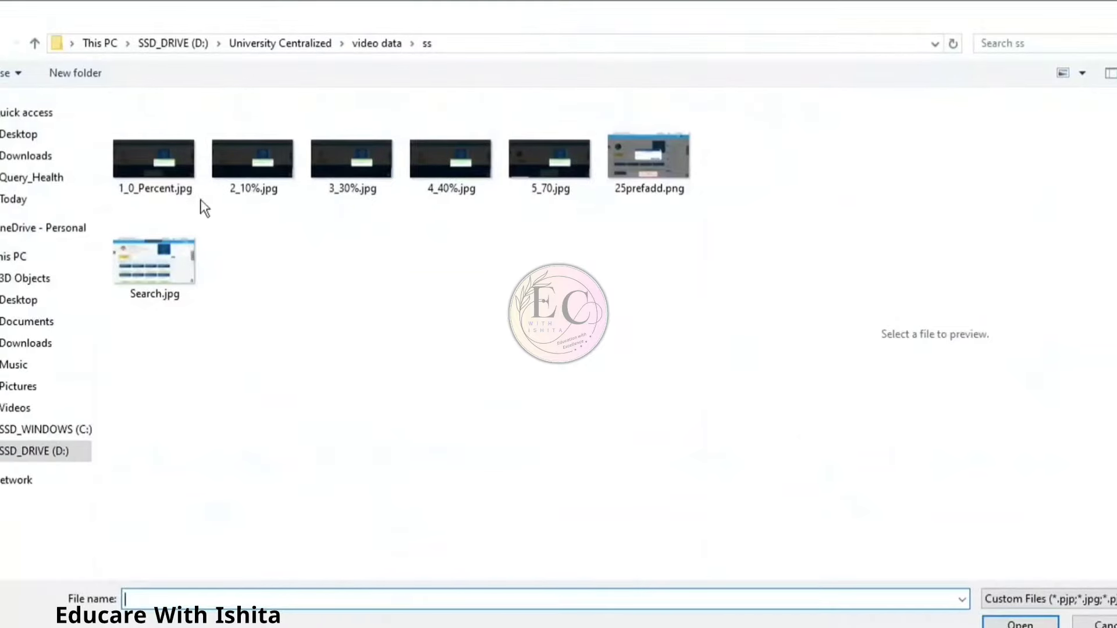
pyautogui.doubleClick(184, 176)
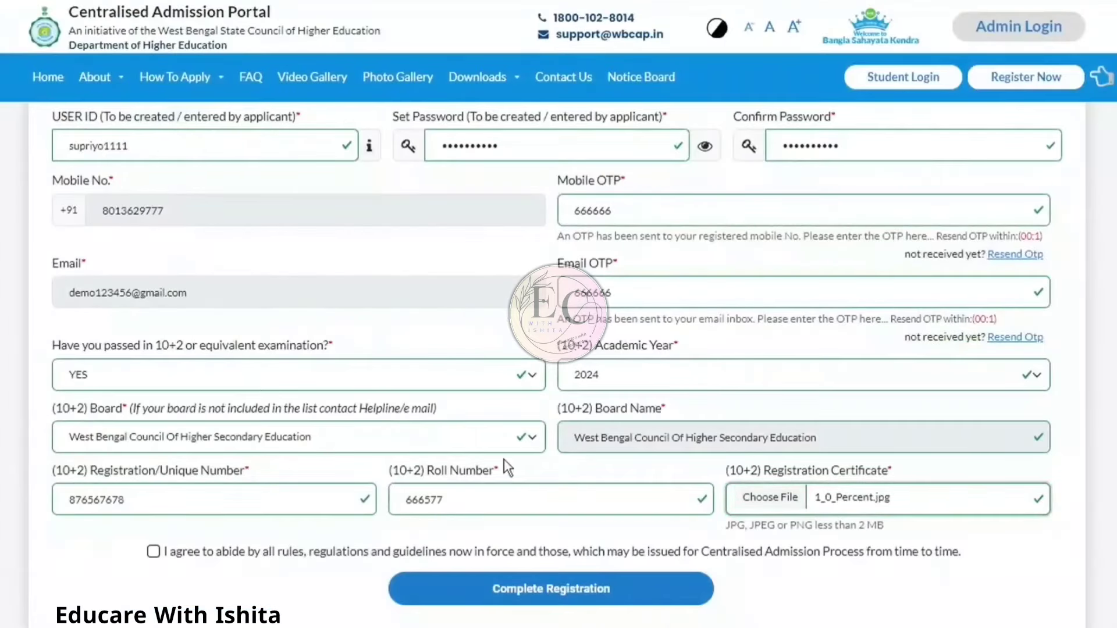
pyautogui.click(153, 553)
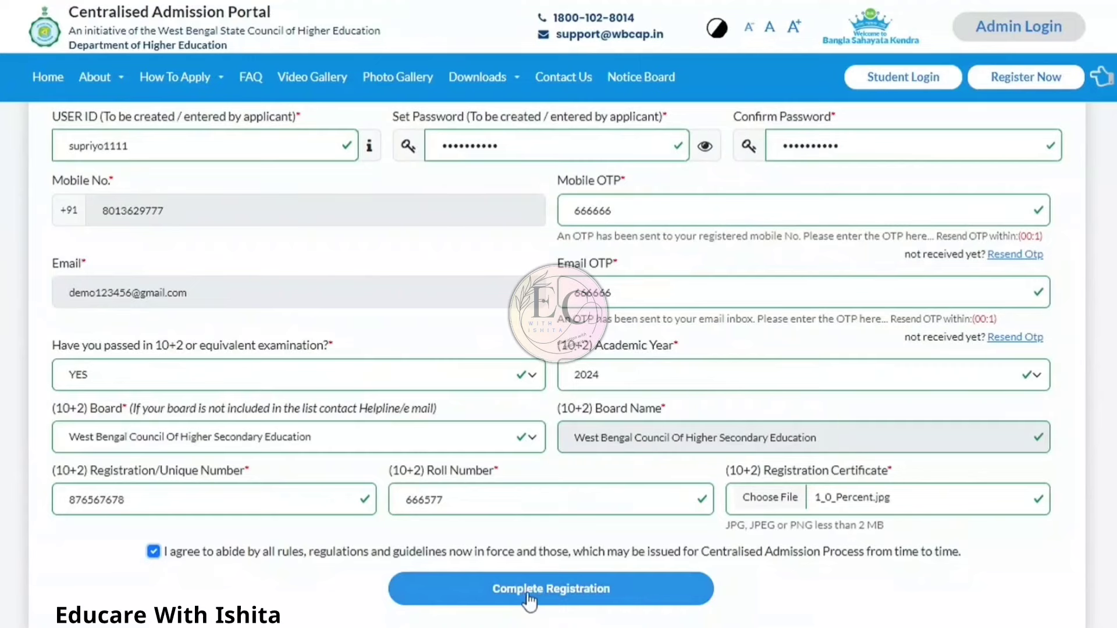
# Step: Complete the registration, confirm past the mismatch warning, and go to the login page
pyautogui.click(546, 593)
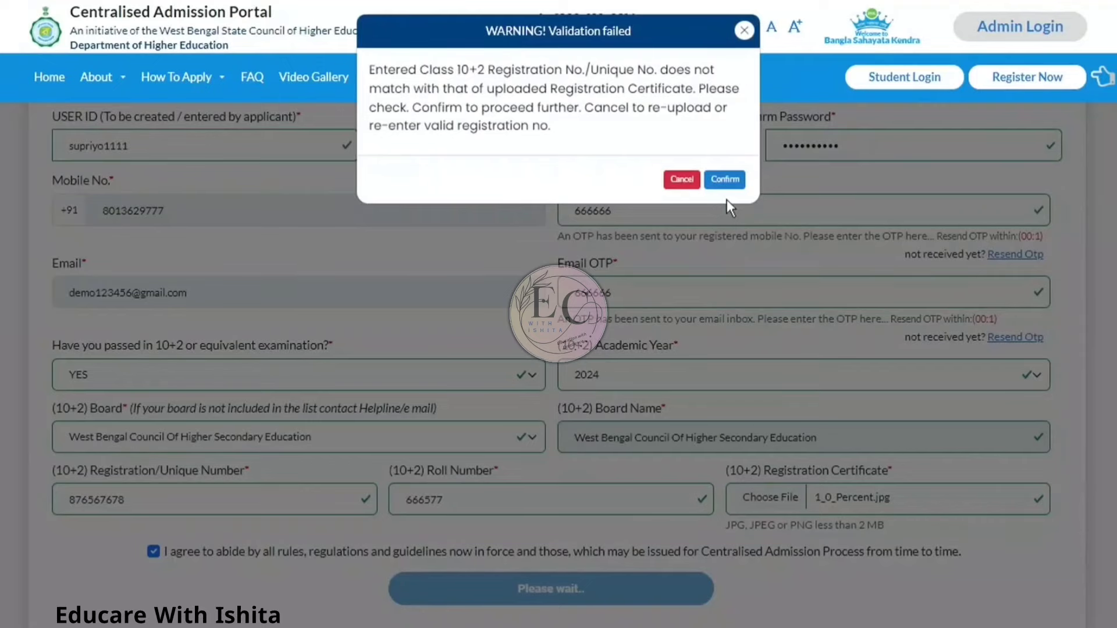
pyautogui.click(727, 182)
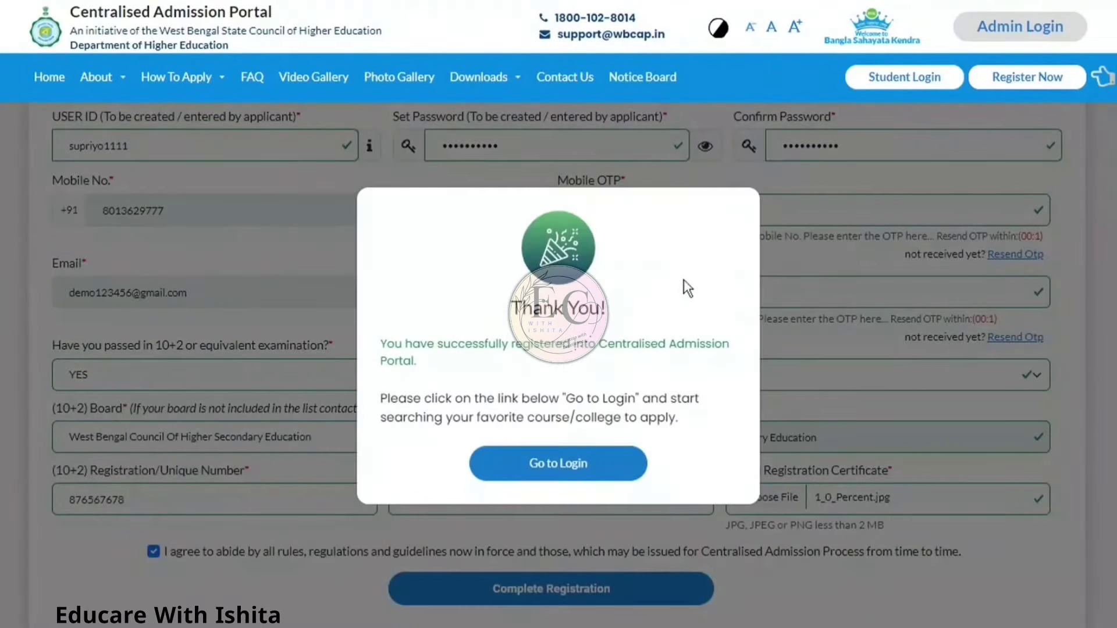
pyautogui.click(565, 486)
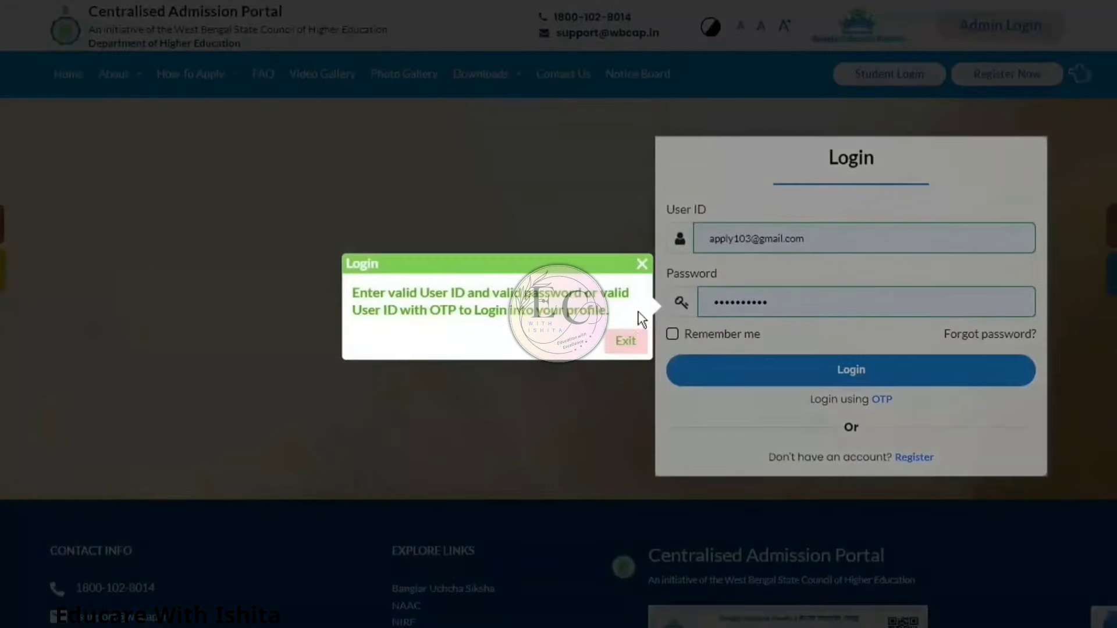
# Step: Dismiss the login error and log in with the new user ID and its password
pyautogui.click(642, 265)
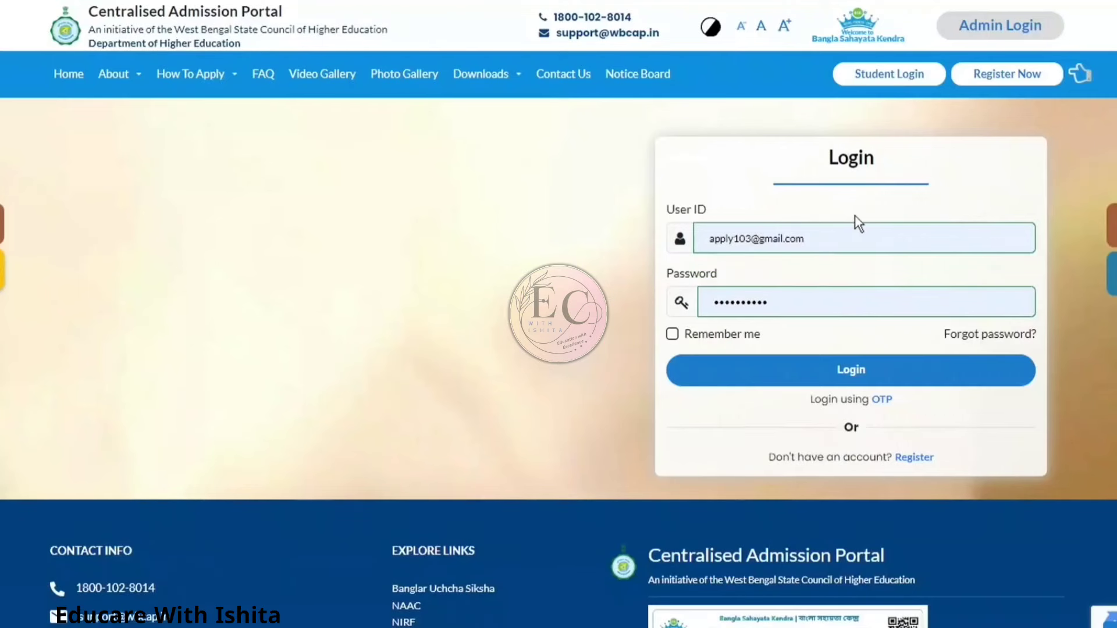
pyautogui.moveTo(830, 239); pyautogui.dragTo(668, 241)
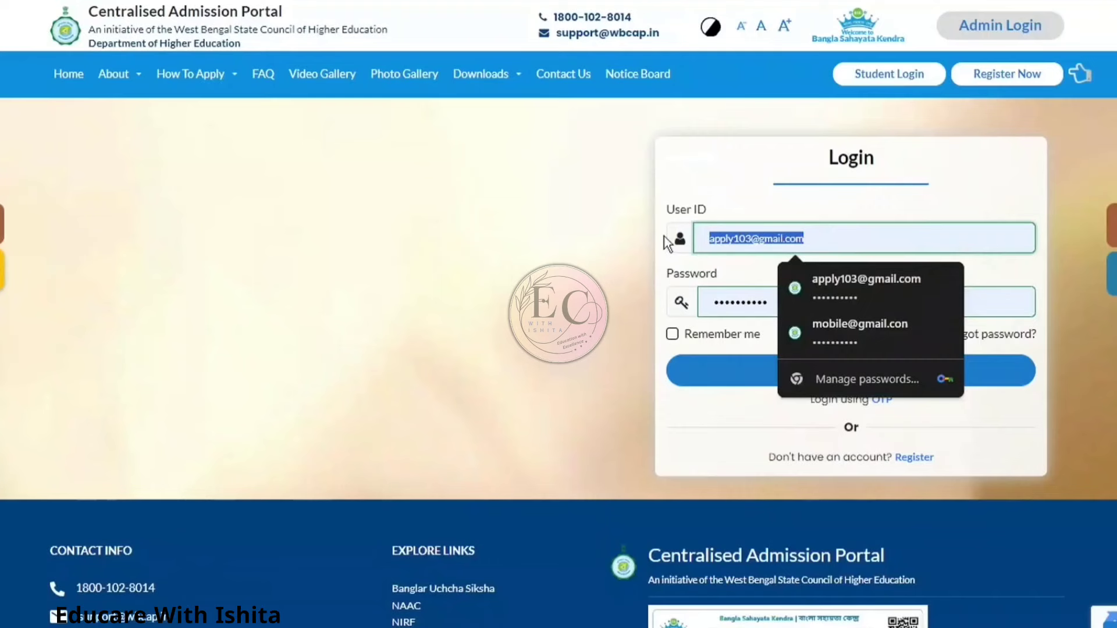
pyautogui.write('supriy')
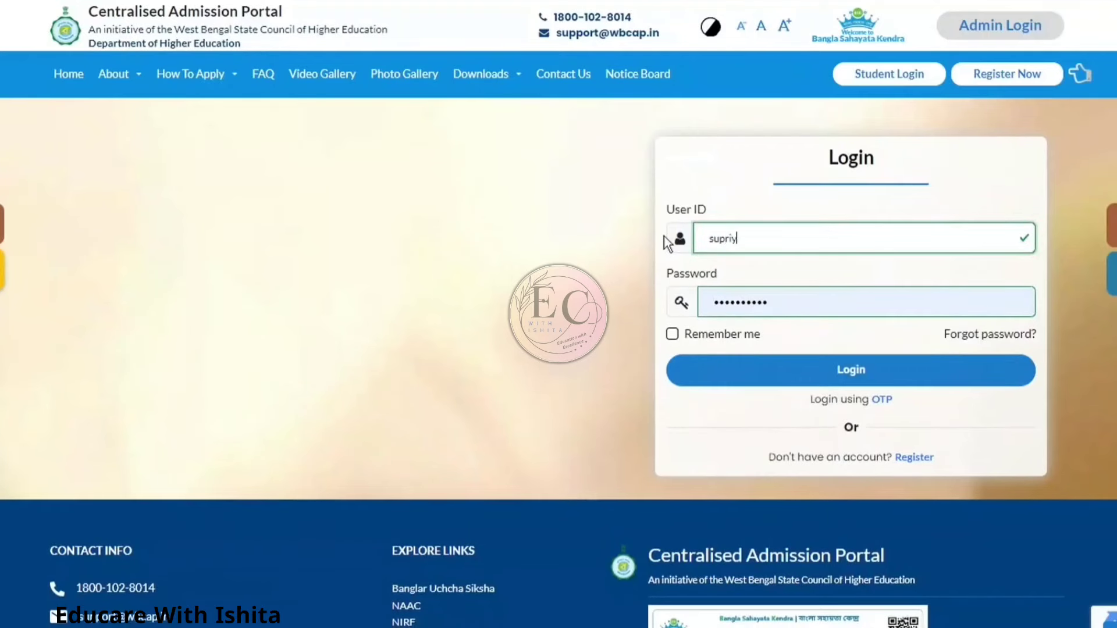
pyautogui.write('o1111')
pyautogui.moveTo(780, 302); pyautogui.dragTo(707, 301)
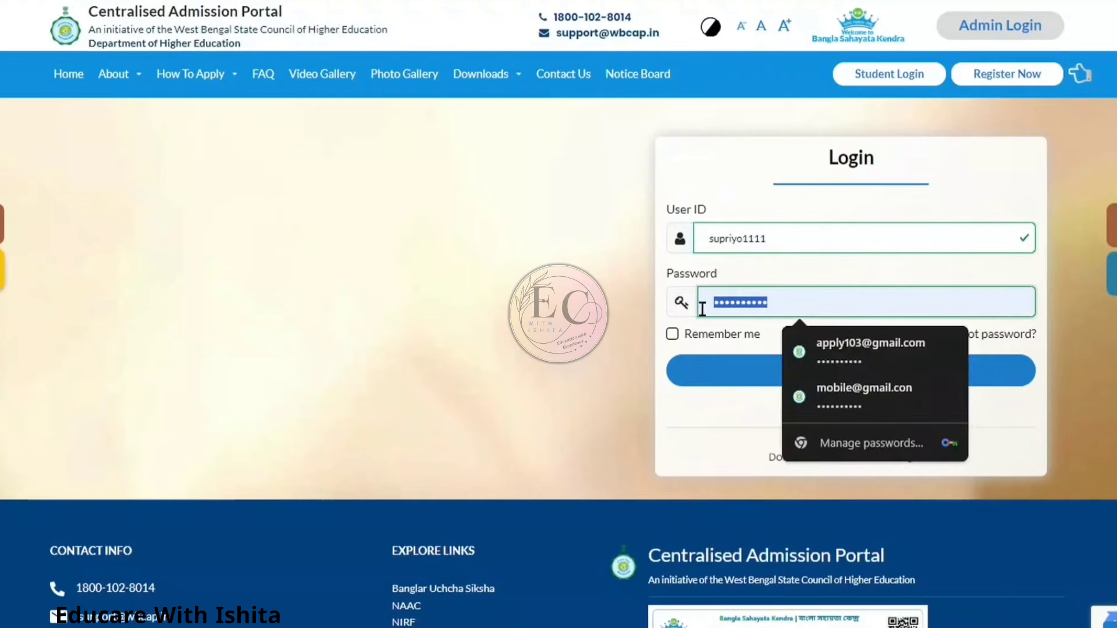
pyautogui.write('•••••')
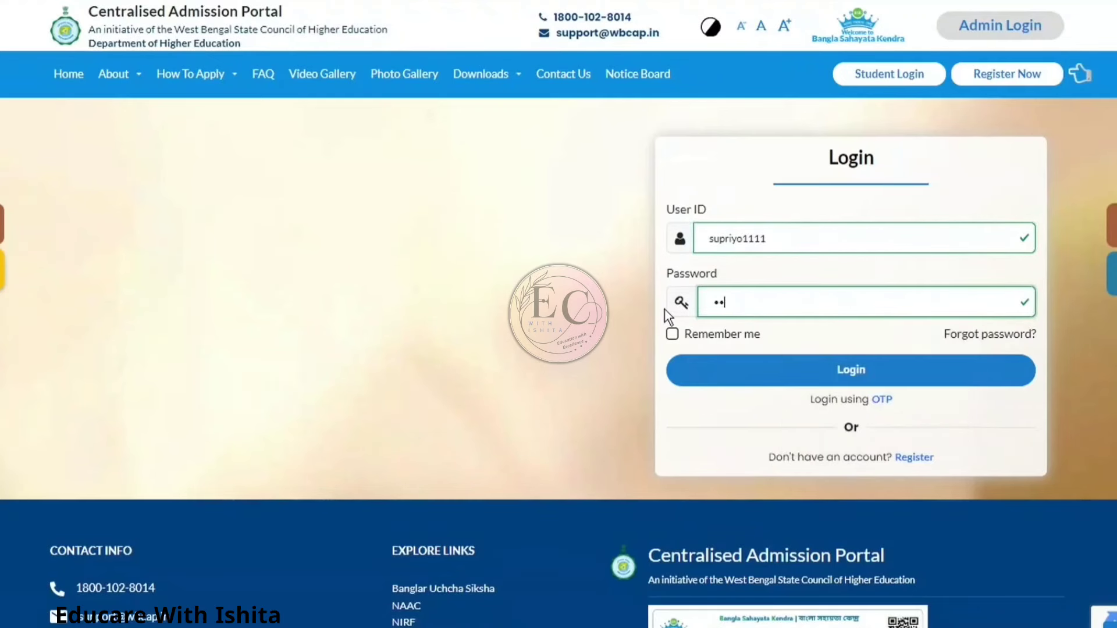
pyautogui.write('•••••')
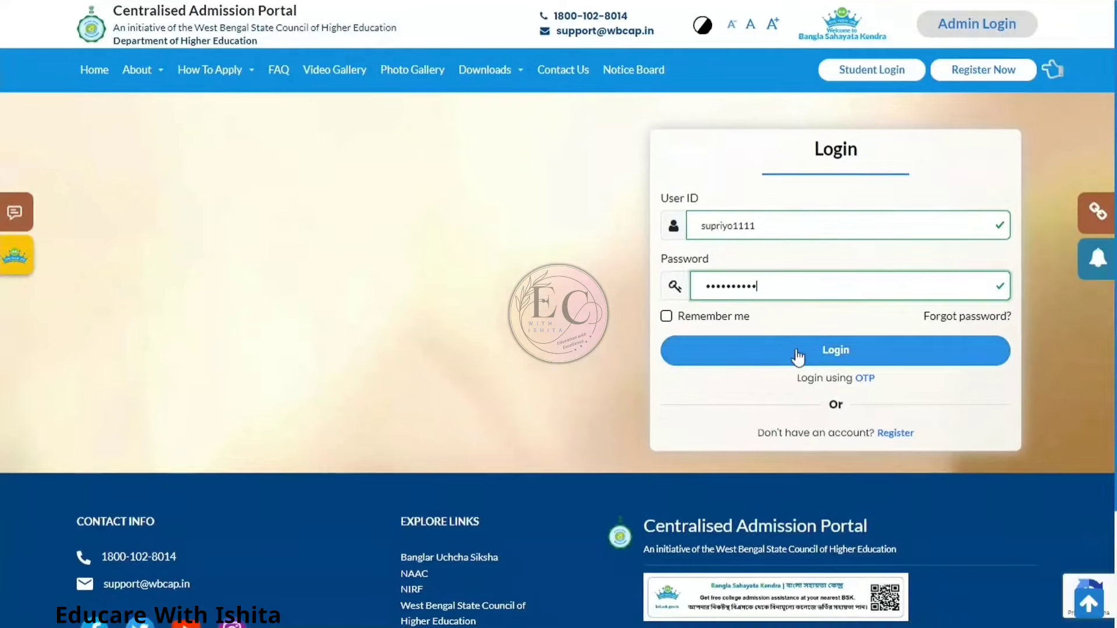
pyautogui.click(811, 372)
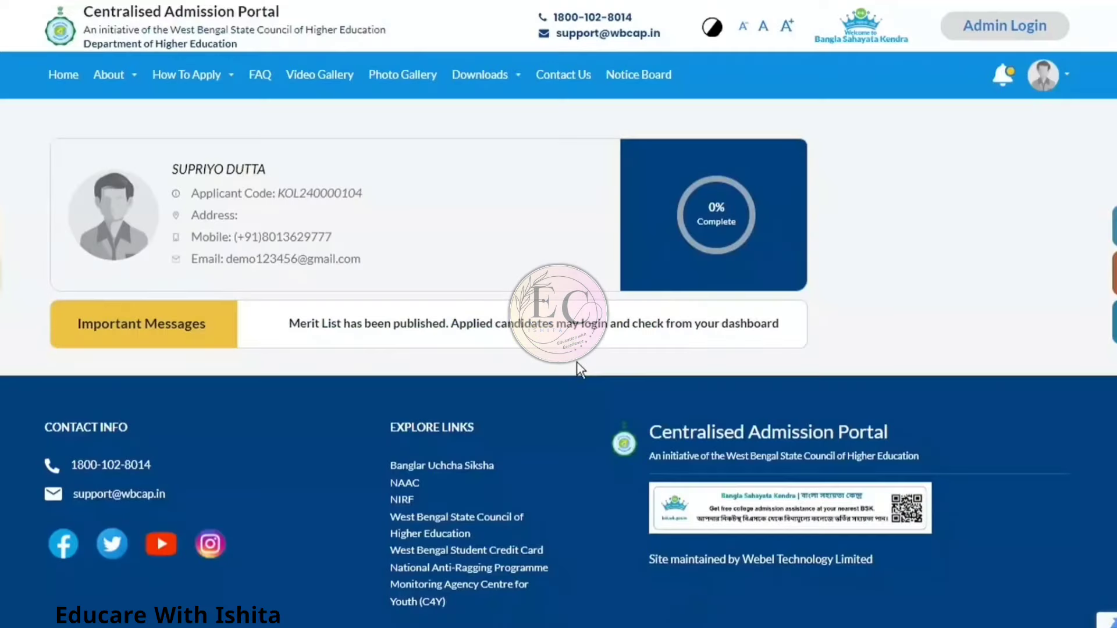